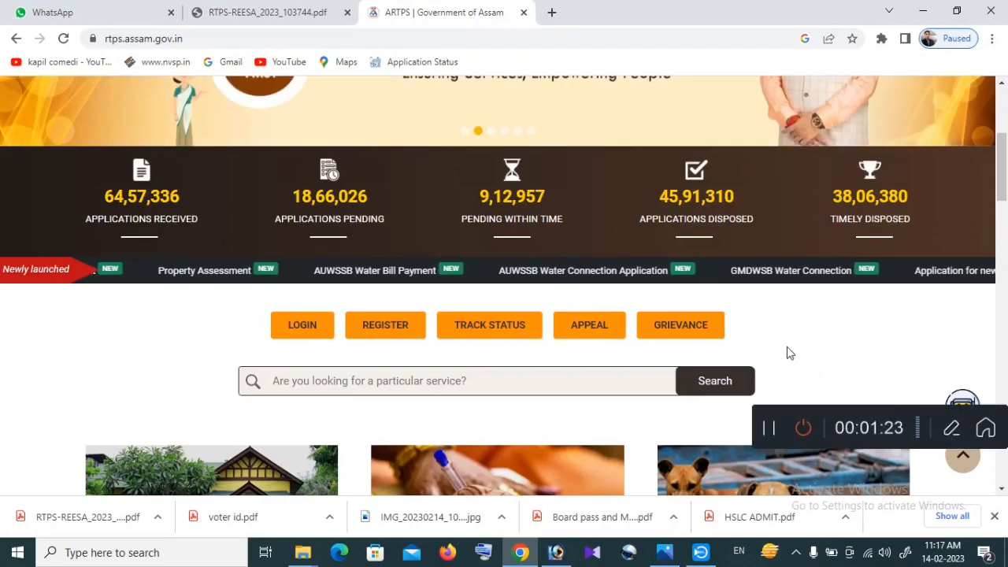
Log in to the citizen account through 'Login For Other Services', entering the displayed captcha
left_click(374, 331)
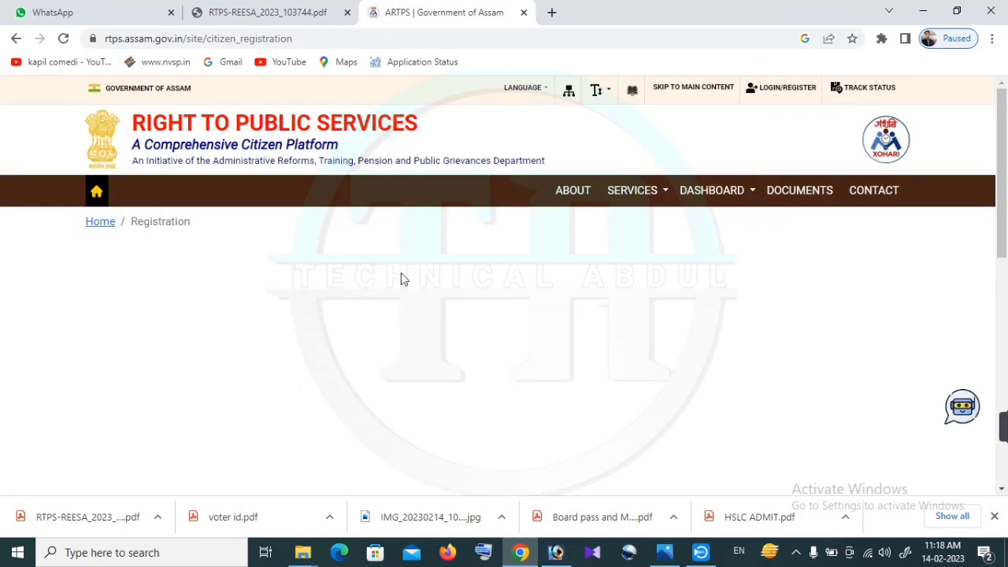
scroll(401, 275, "down", 2)
scroll(400, 281, "up", 2)
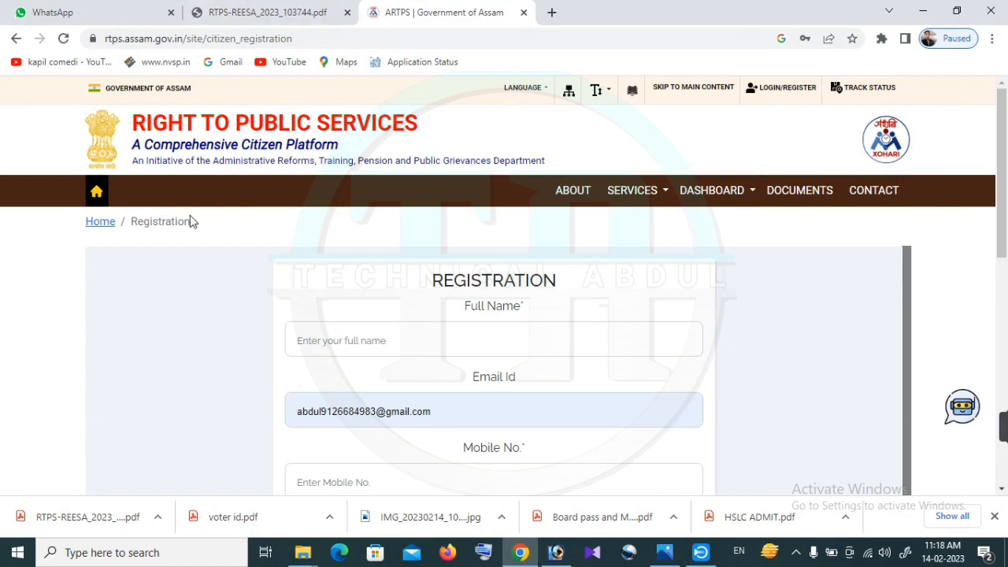
left_click(800, 89)
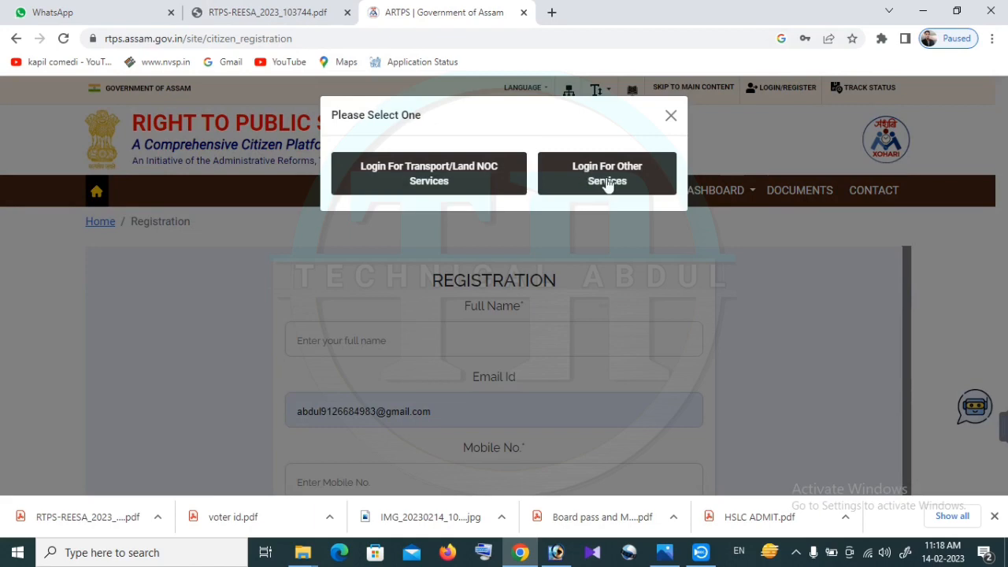
left_click(607, 181)
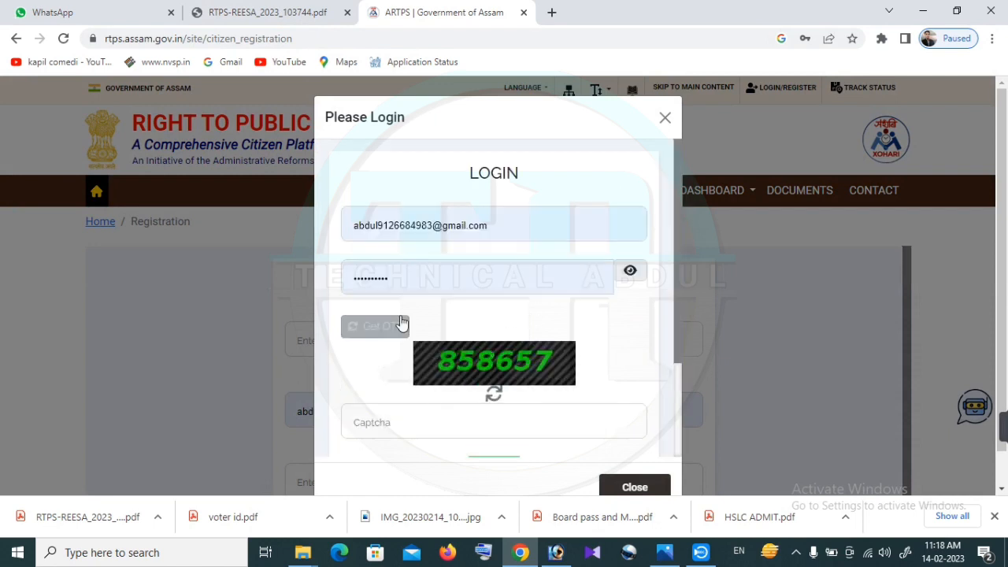
left_click(414, 415)
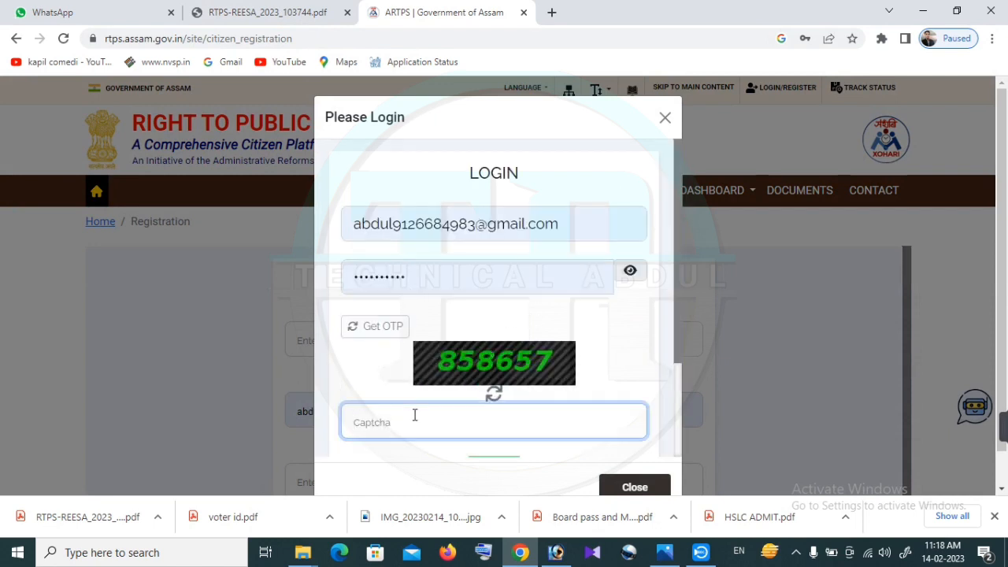
type("858657")
scroll(465, 406, "down", 2)
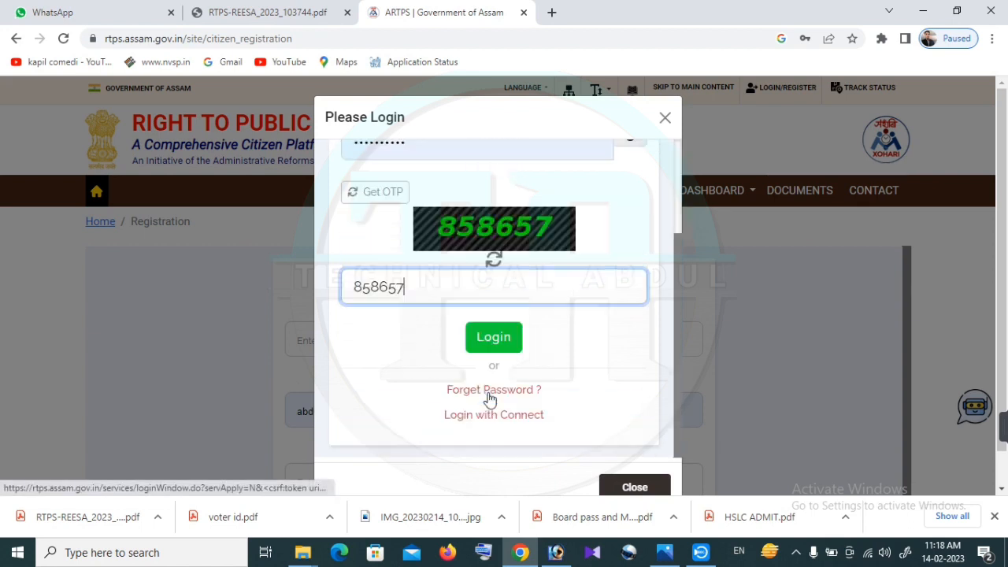
left_click(503, 339)
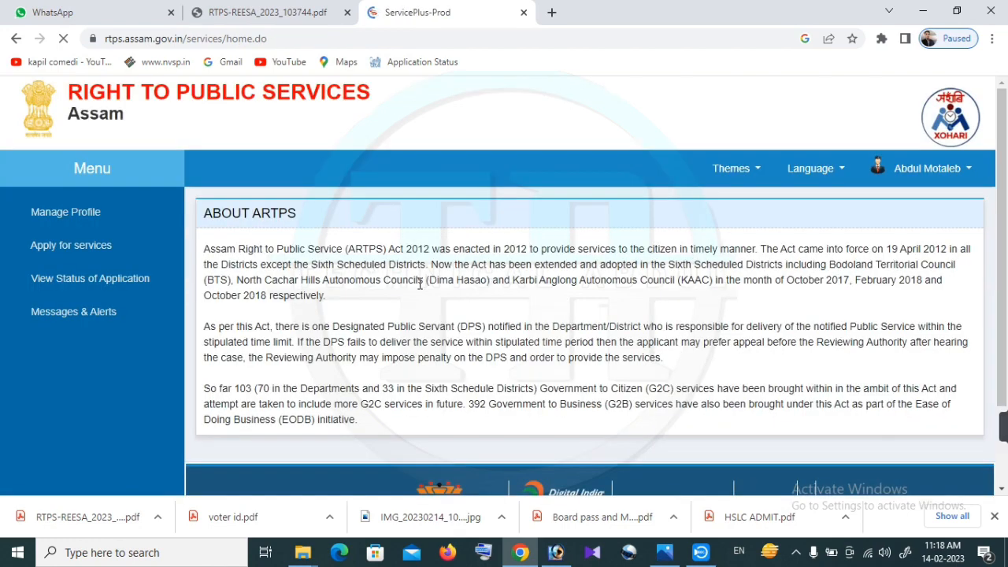
Open the full list of available services under Apply for services
left_click(99, 253)
left_click(93, 274)
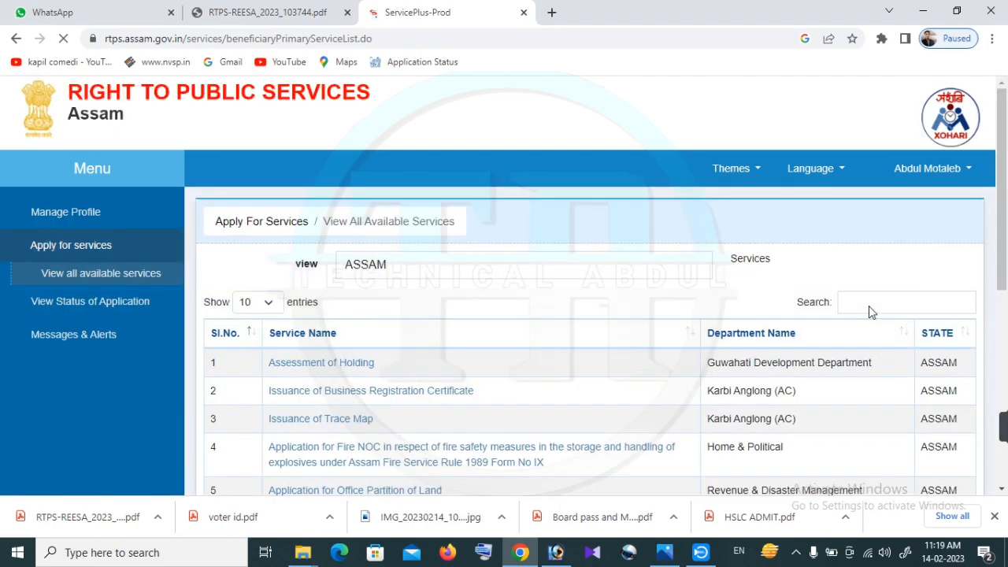
scroll(566, 398, "down", 5)
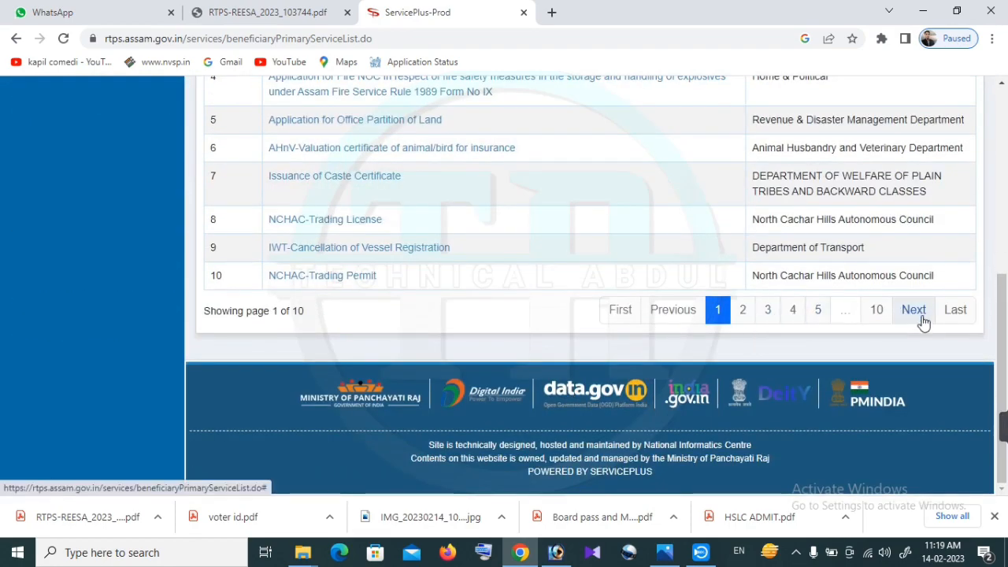
scroll(918, 317, "up", 3)
scroll(924, 321, "up", 3)
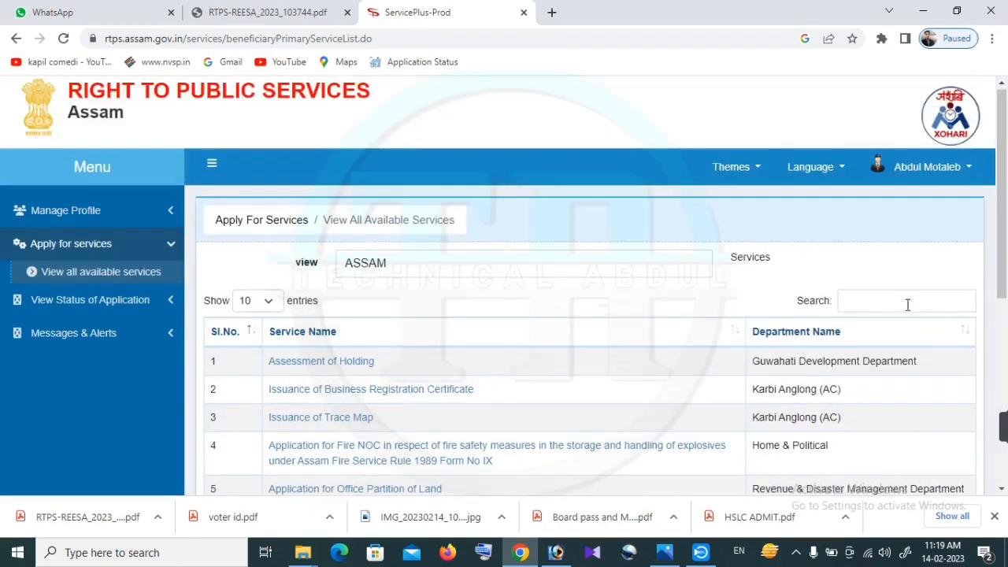
Search services for 'exch' and open the AADHAAR-based re-registration of employment seeker form
left_click(875, 302)
type("ec")
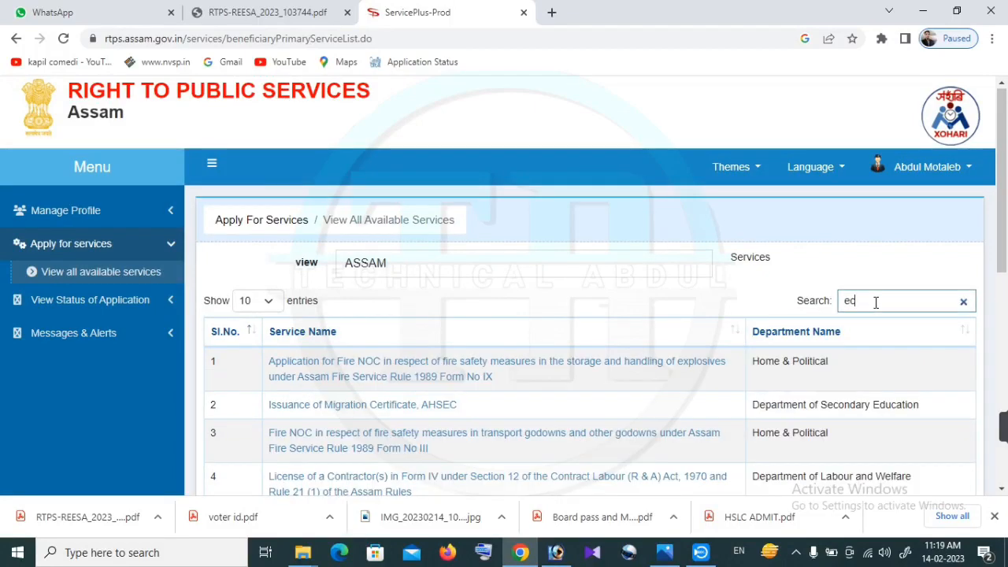
key("BackSpace")
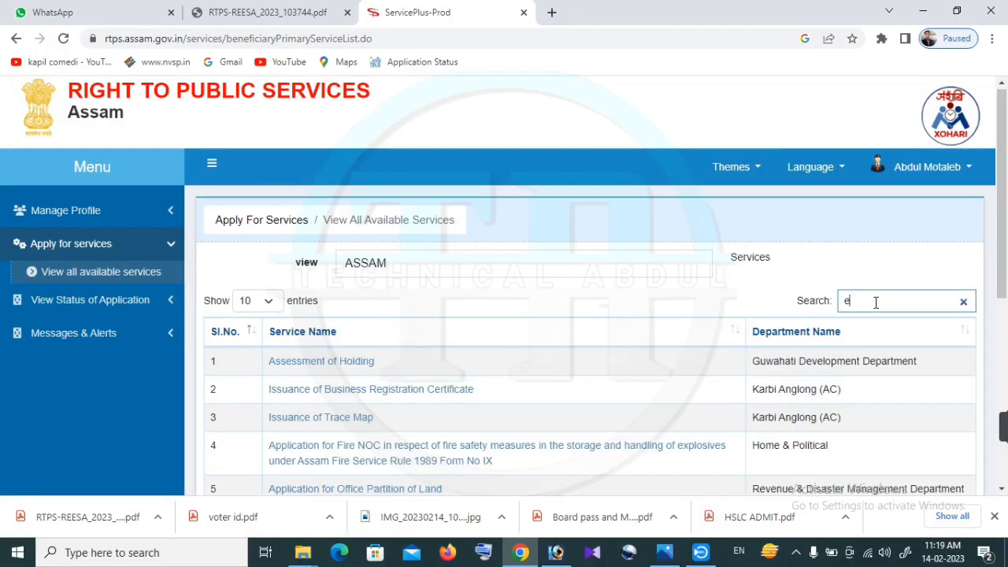
type("xch")
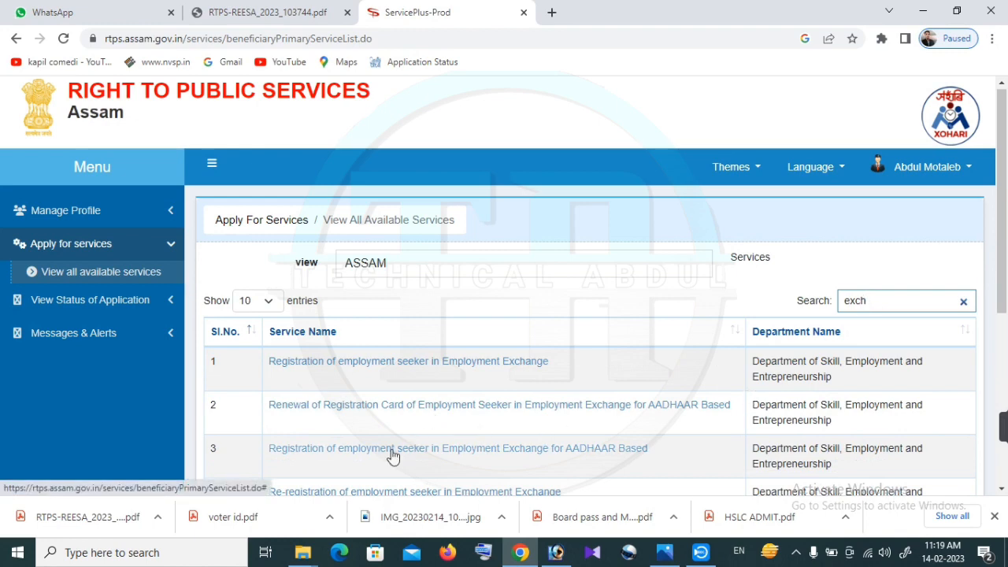
scroll(393, 455, "down", 1)
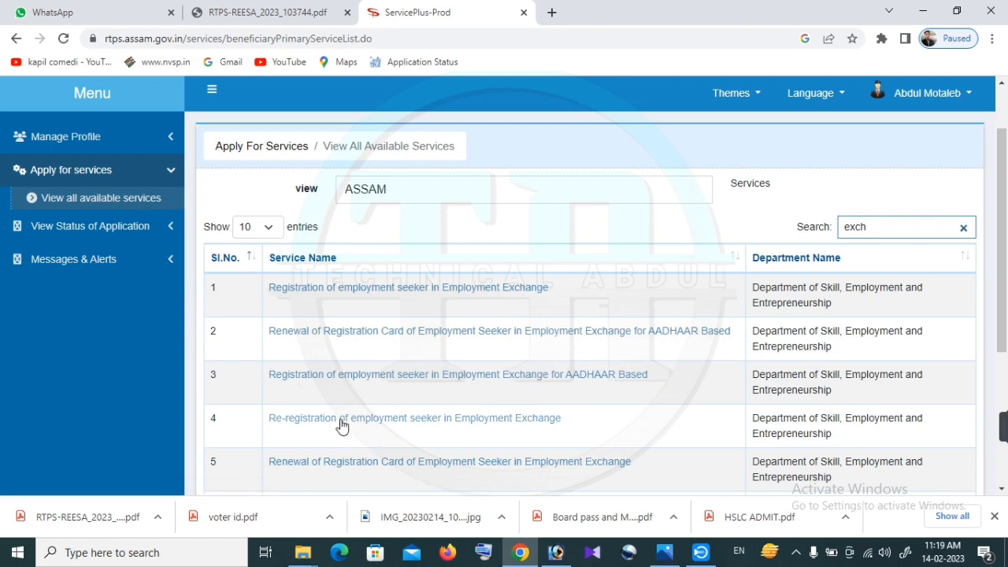
scroll(433, 432, "down", 2)
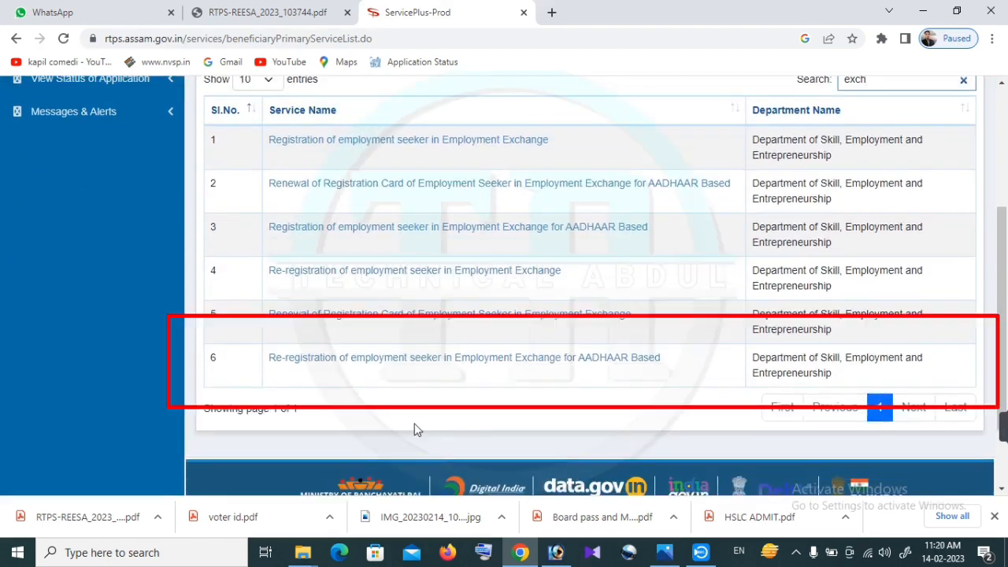
left_click(441, 360)
Pick Employment Exchange Gossaigaon, mark the earlier registration as Online, and set registration date 14/02/2023
scroll(488, 354, "down", 10)
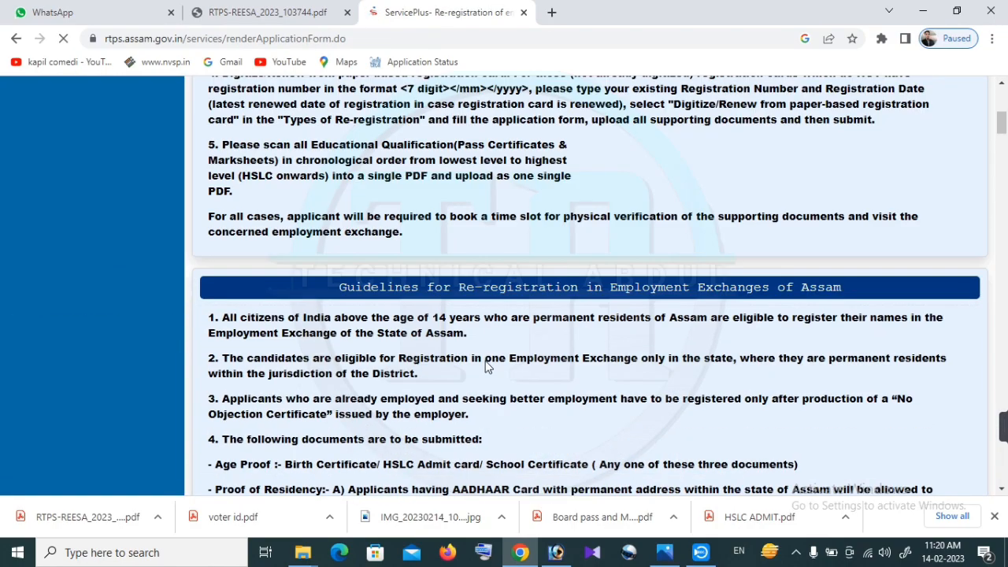
scroll(486, 352, "down", 6)
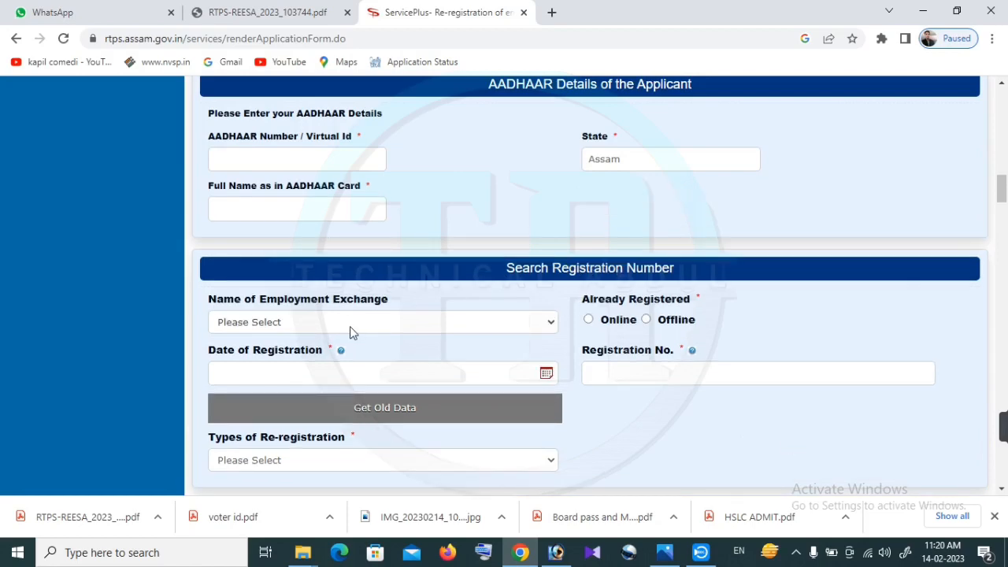
left_click(351, 322)
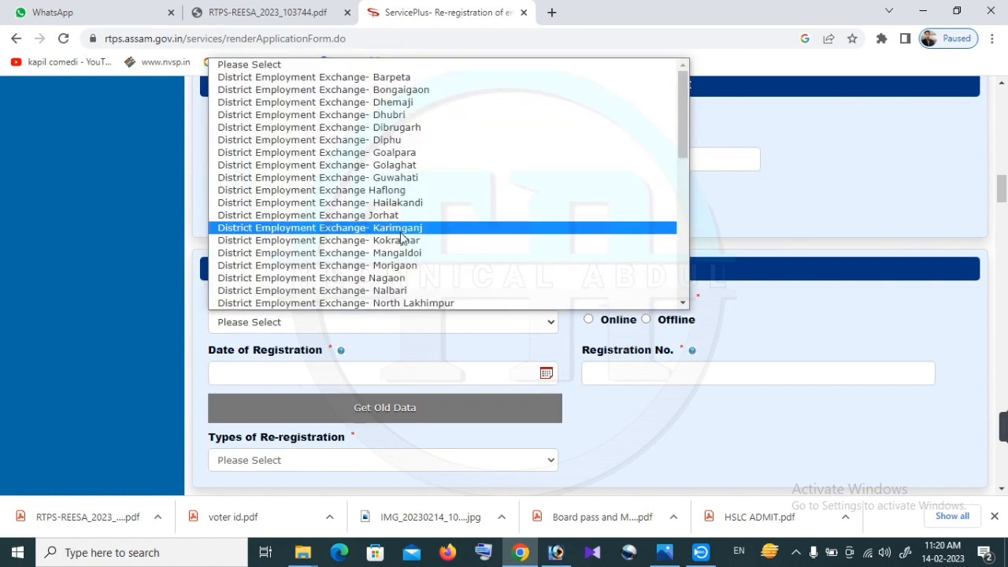
scroll(339, 222, "down", 4)
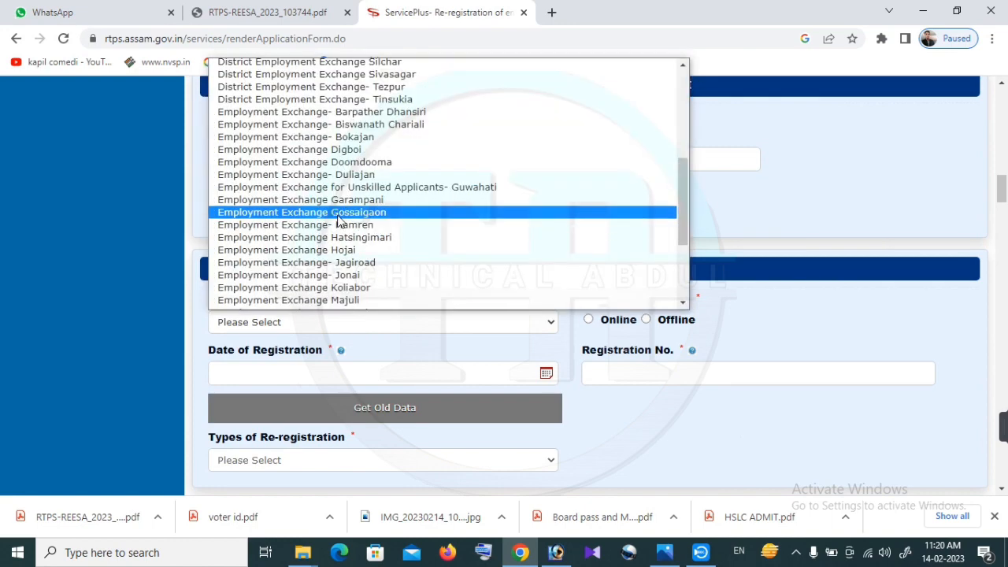
left_click(337, 214)
left_click(588, 321)
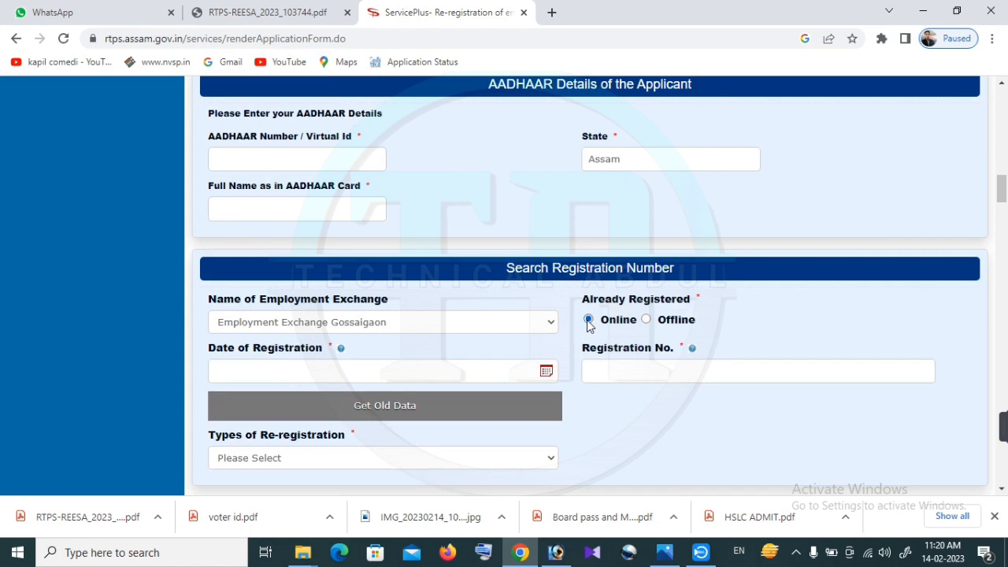
left_click(356, 372)
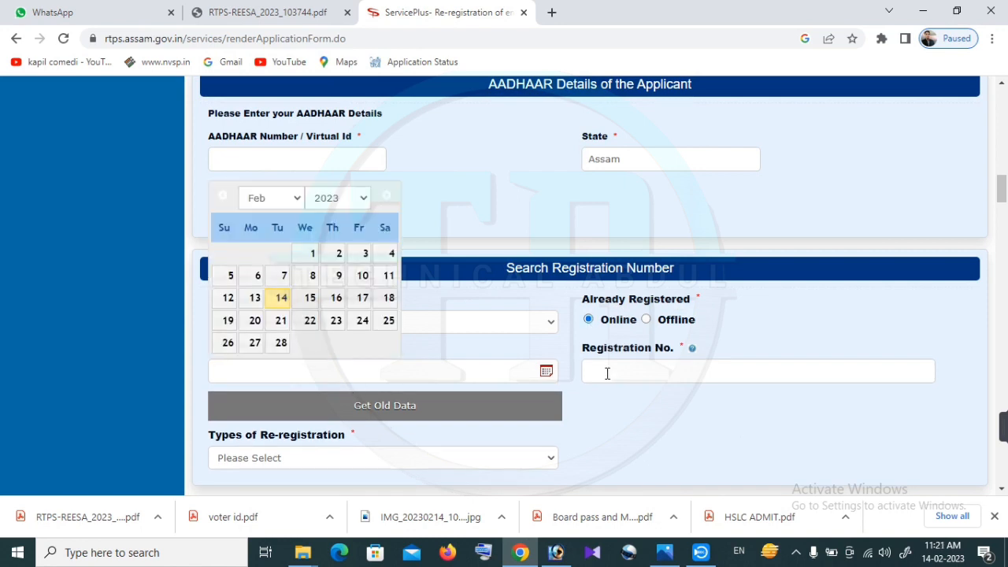
left_click(281, 298)
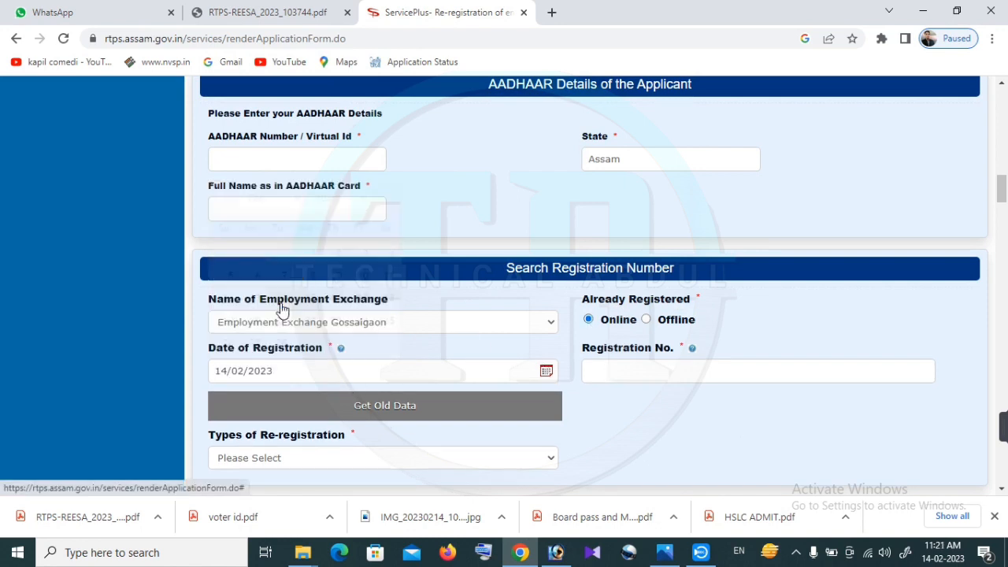
left_click(595, 367)
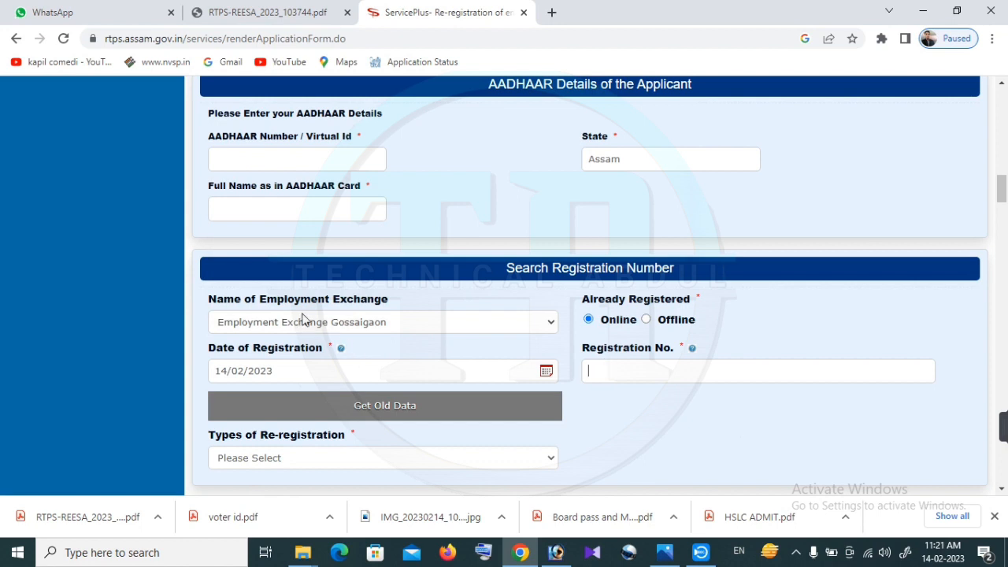
Paste the existing registration number and choose re-registration type 'Application details Update/Correction'
scroll(596, 337, "down", 1)
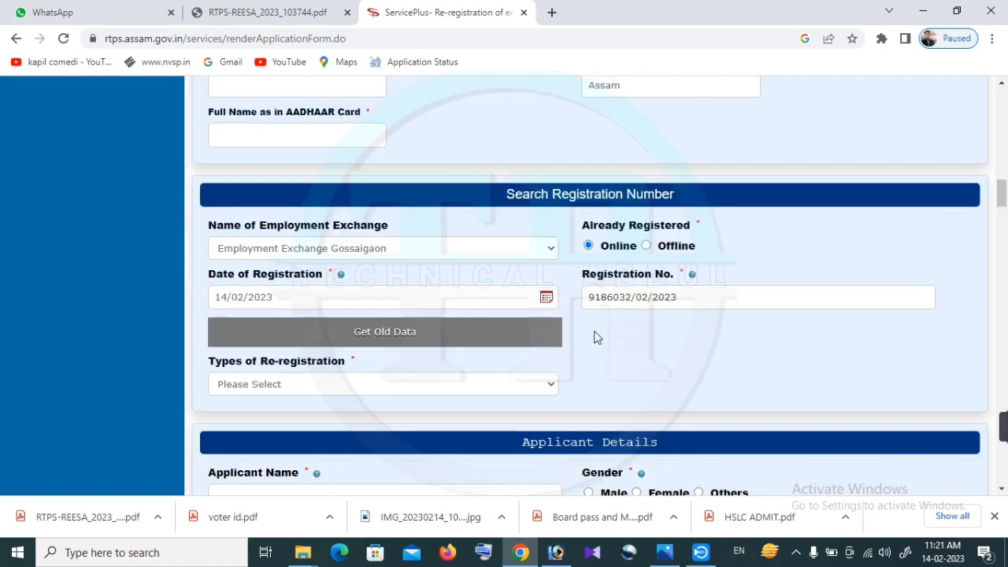
left_click(304, 386)
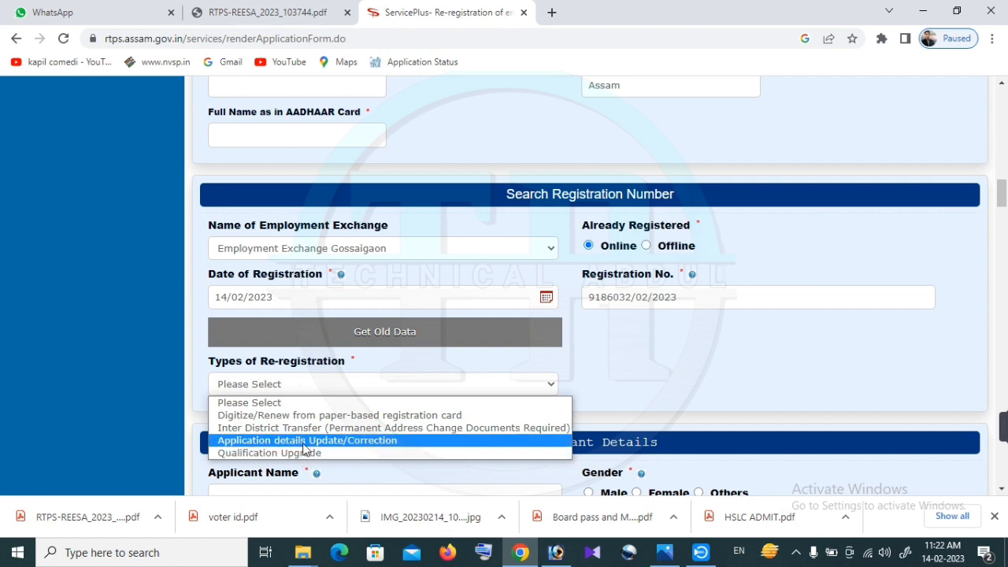
left_click(306, 448)
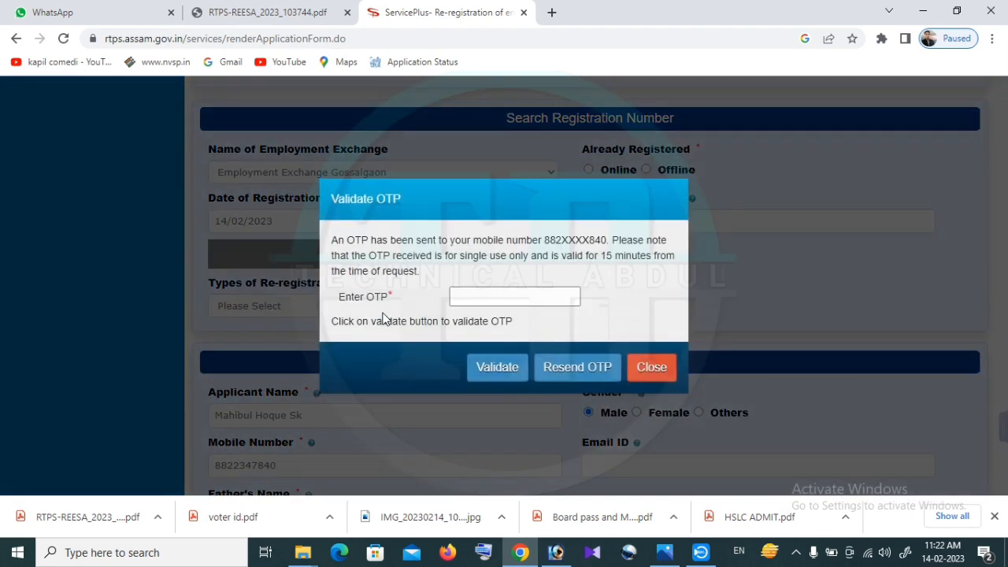
Validate the received OTP, then scroll down to the pre-filled Education & Training Details
left_click(506, 302)
left_click(508, 297)
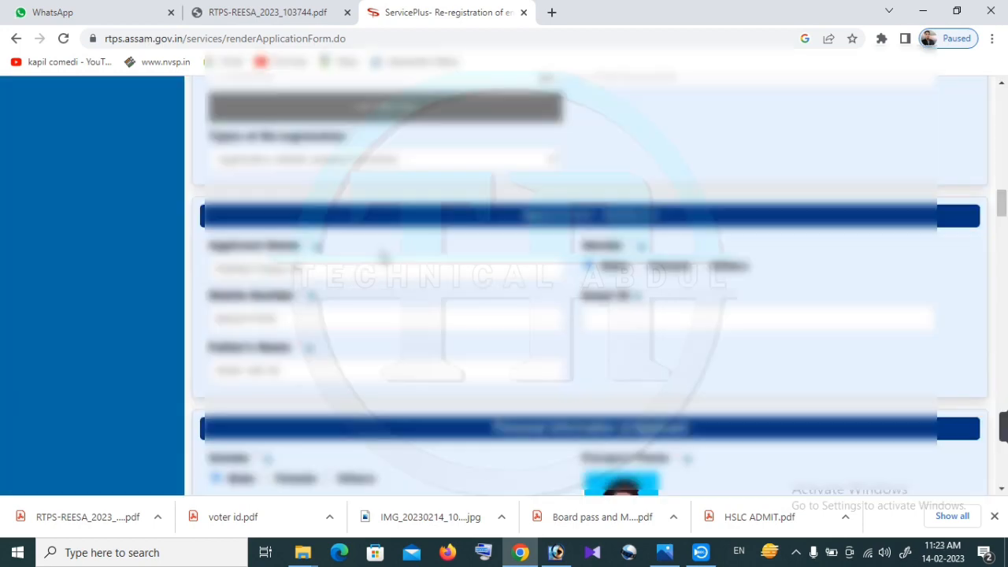
scroll(583, 283, "down", 1)
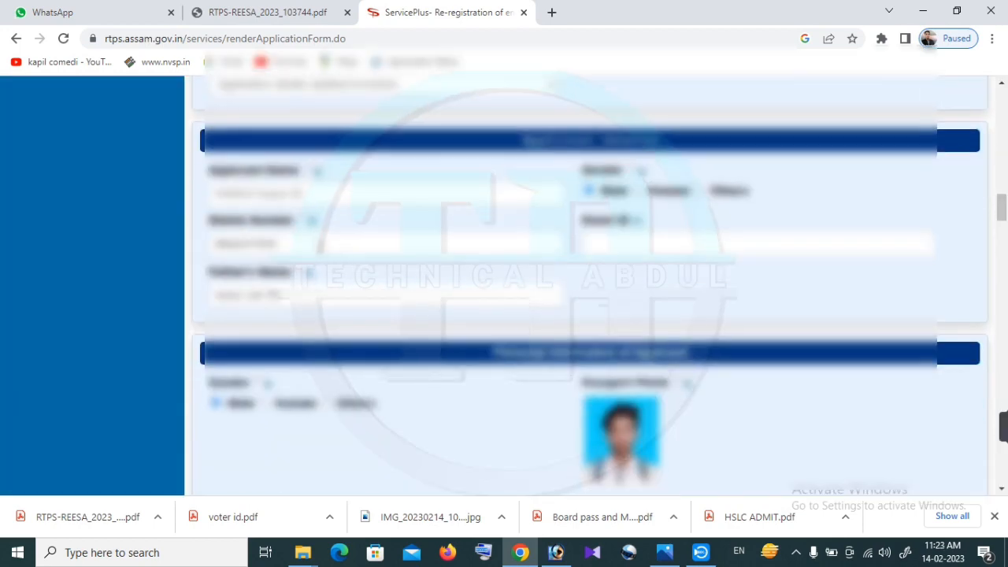
scroll(344, 305, "down", 3)
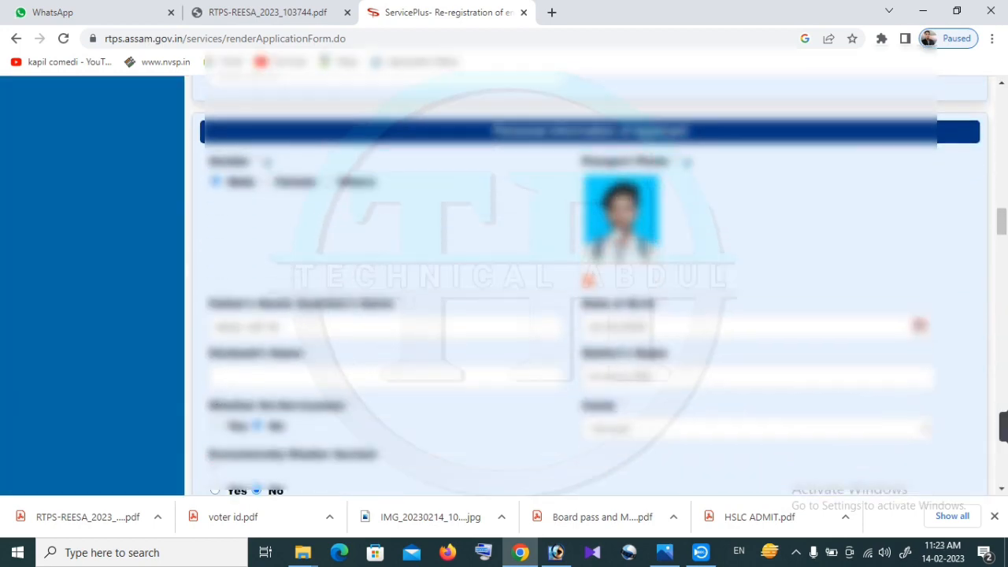
scroll(340, 329, "down", 3)
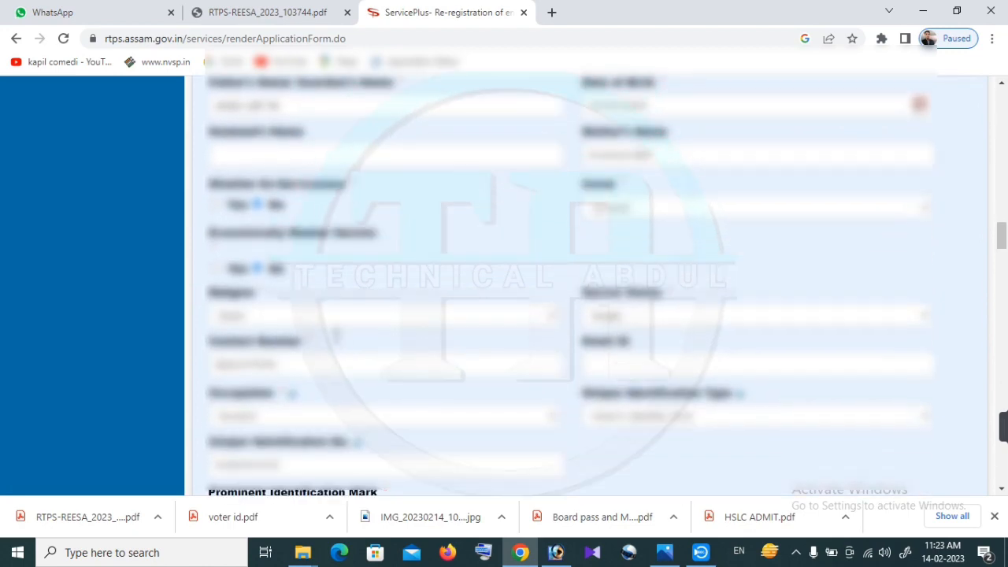
scroll(412, 367, "down", 4)
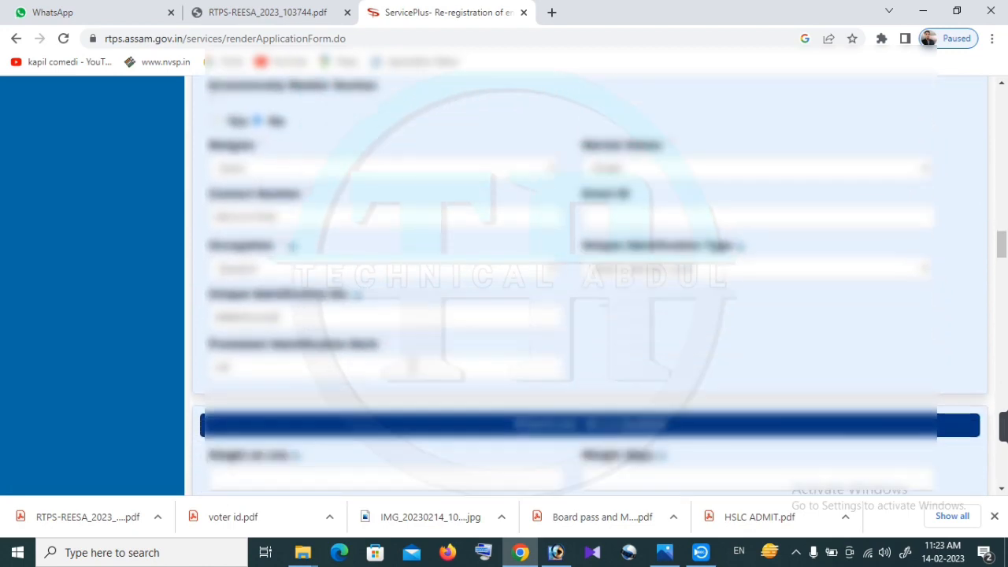
scroll(410, 370, "down", 4)
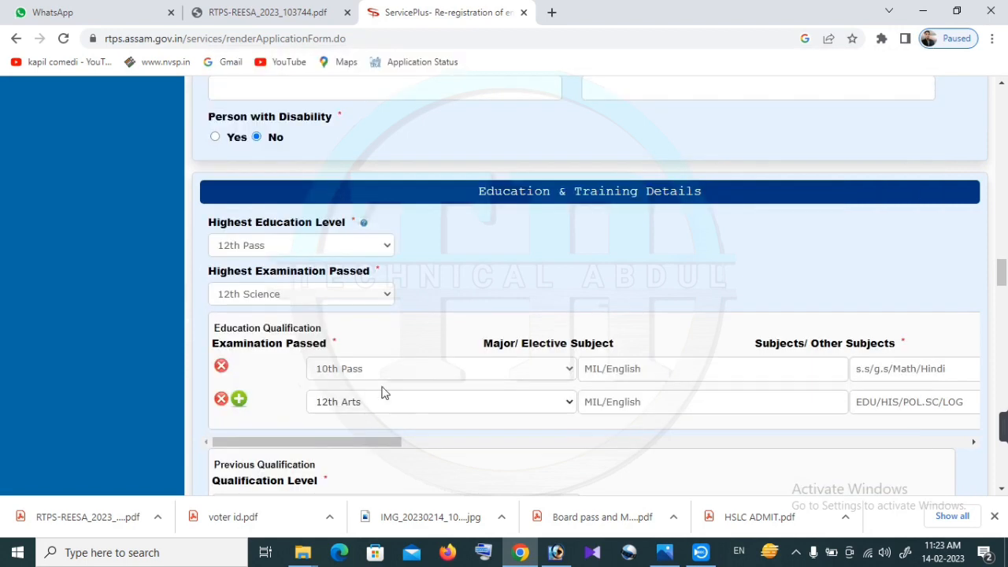
Set Highest Examination Passed to 12th Arts and look over the qualification and address sections
left_click(352, 296)
key("Escape")
scroll(441, 347, "down", 1)
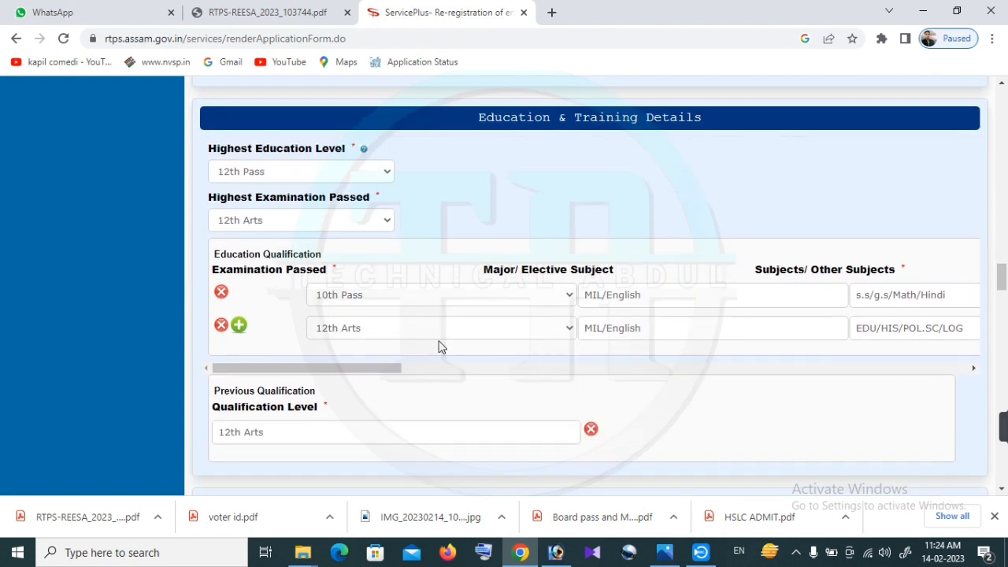
scroll(406, 319, "down", 2)
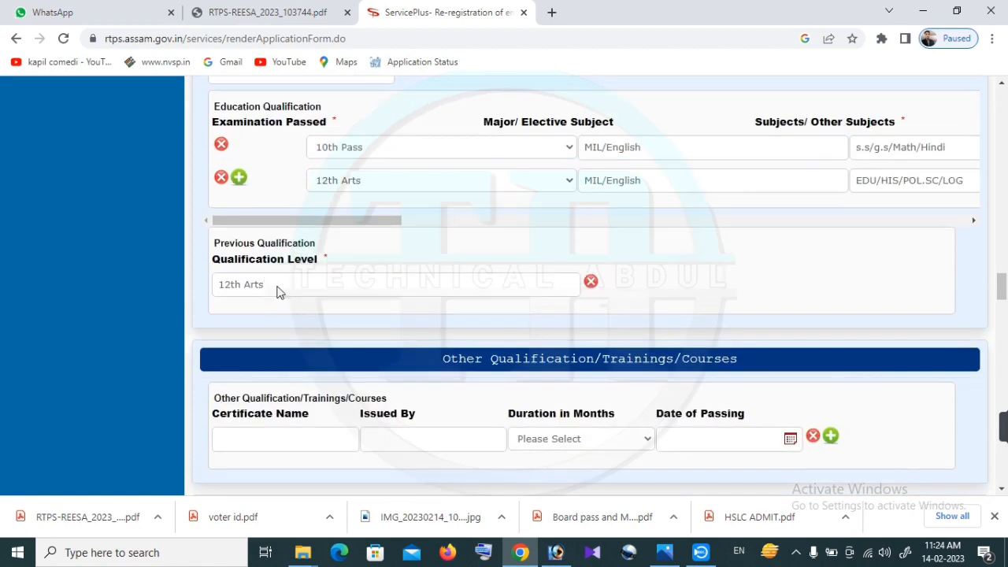
scroll(400, 305, "down", 10)
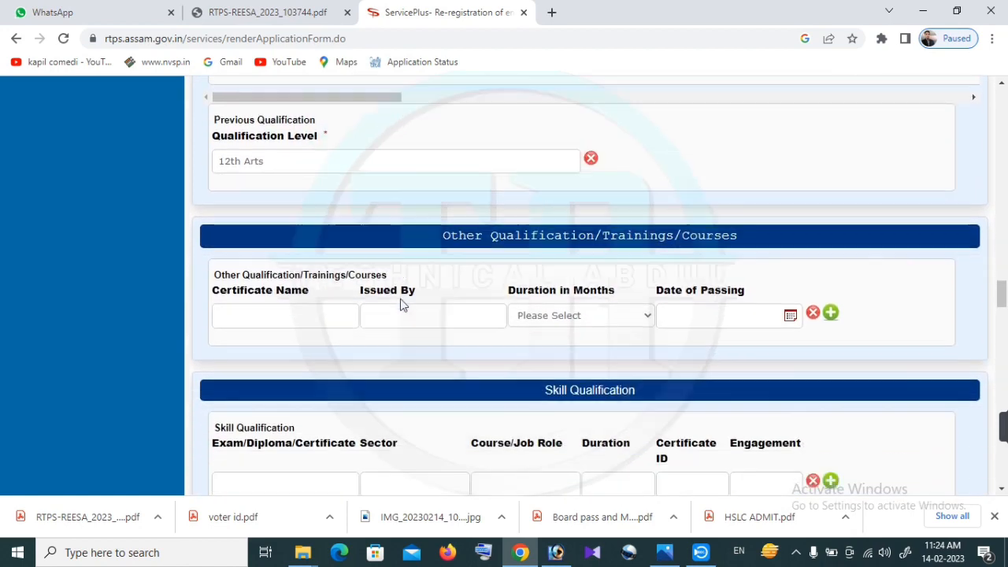
scroll(400, 305, "down", 6)
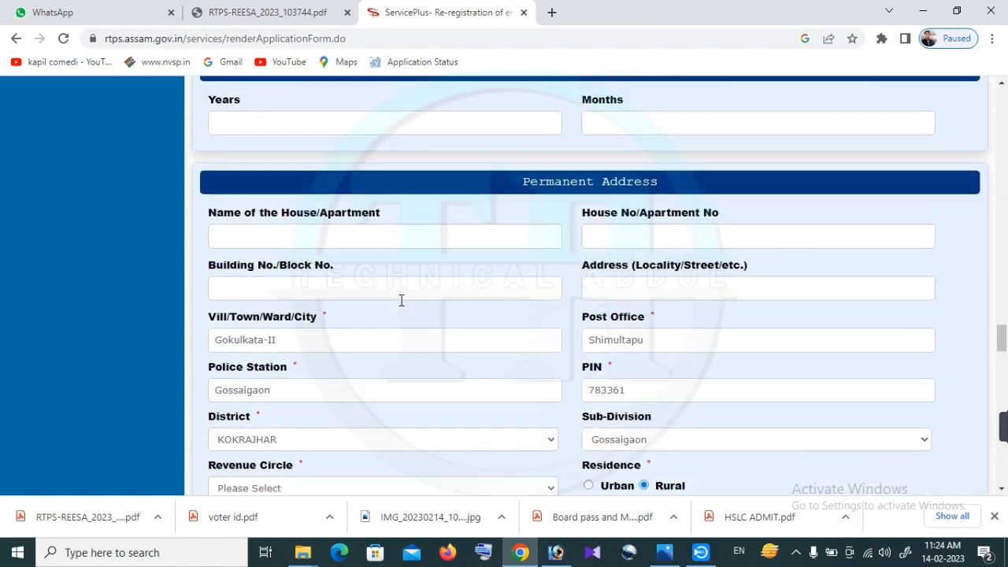
scroll(401, 304, "down", 6)
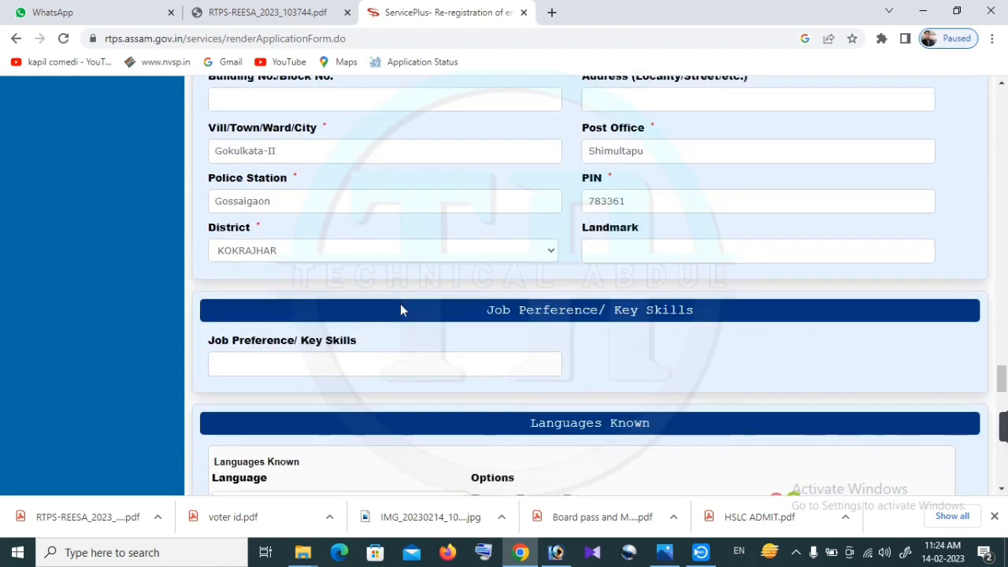
Select Employment Exchange Gossaigaon, accept the terms, and submit the re-registration form
scroll(399, 307, "down", 1)
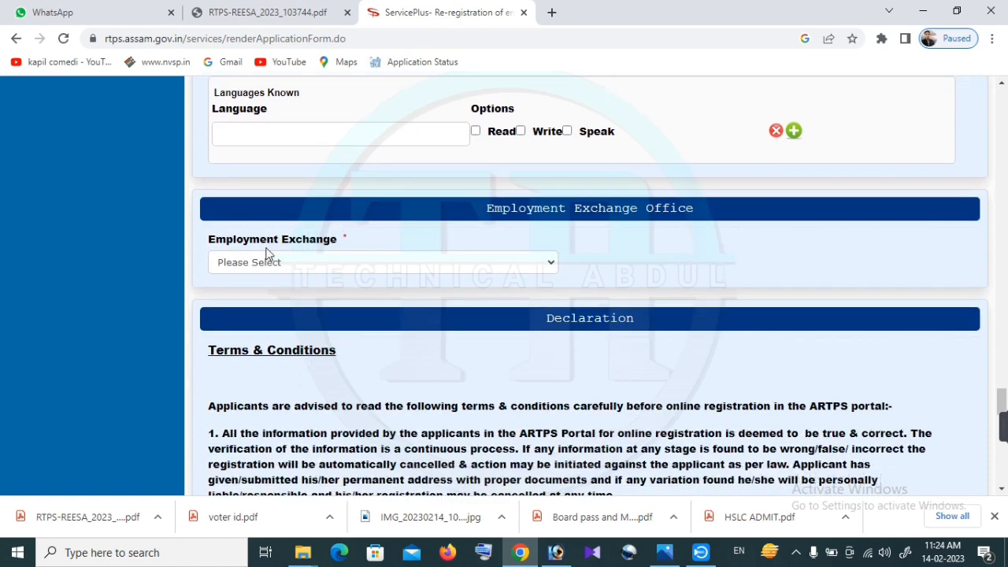
left_click(301, 262)
left_click(301, 282)
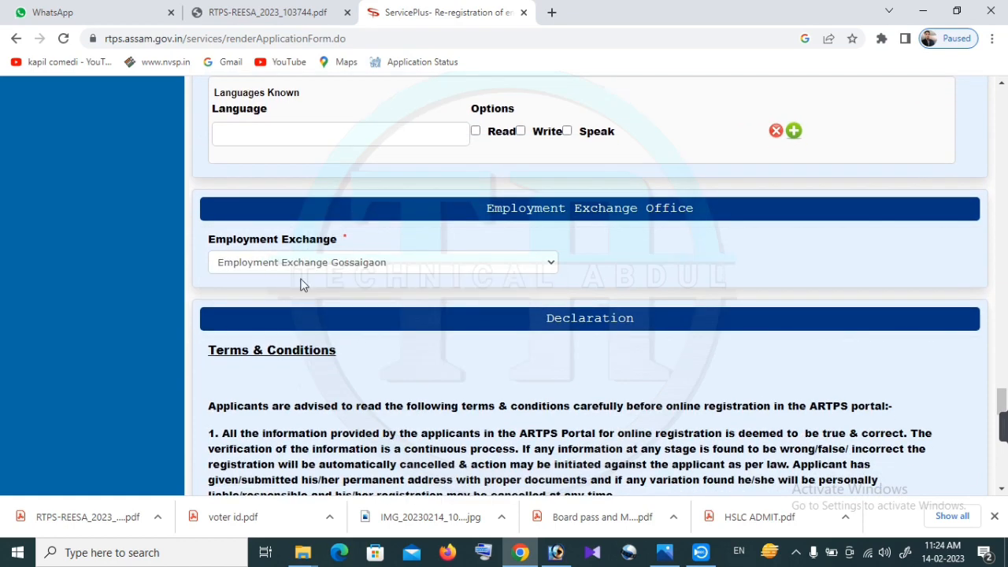
scroll(300, 284, "down", 6)
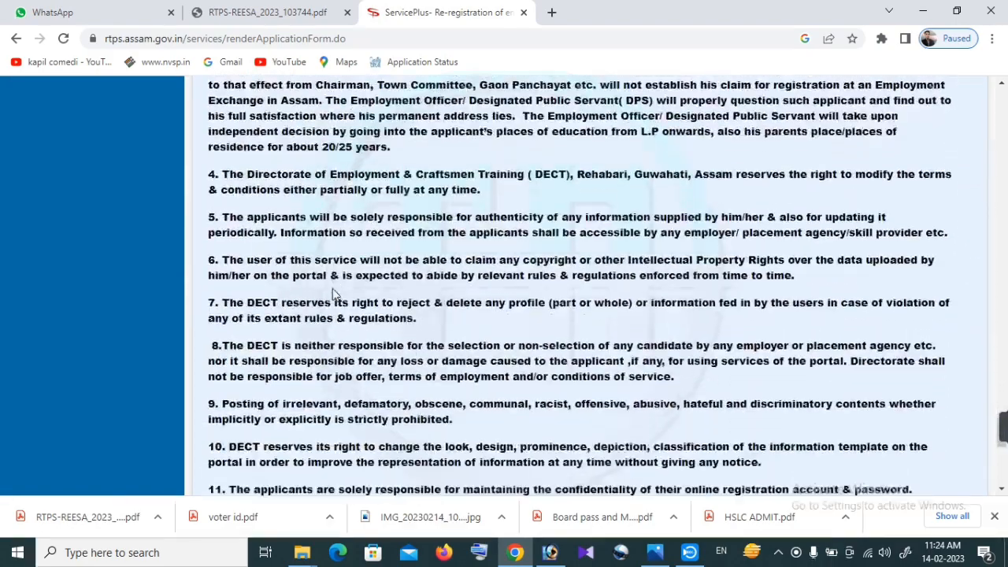
scroll(332, 293, "down", 5)
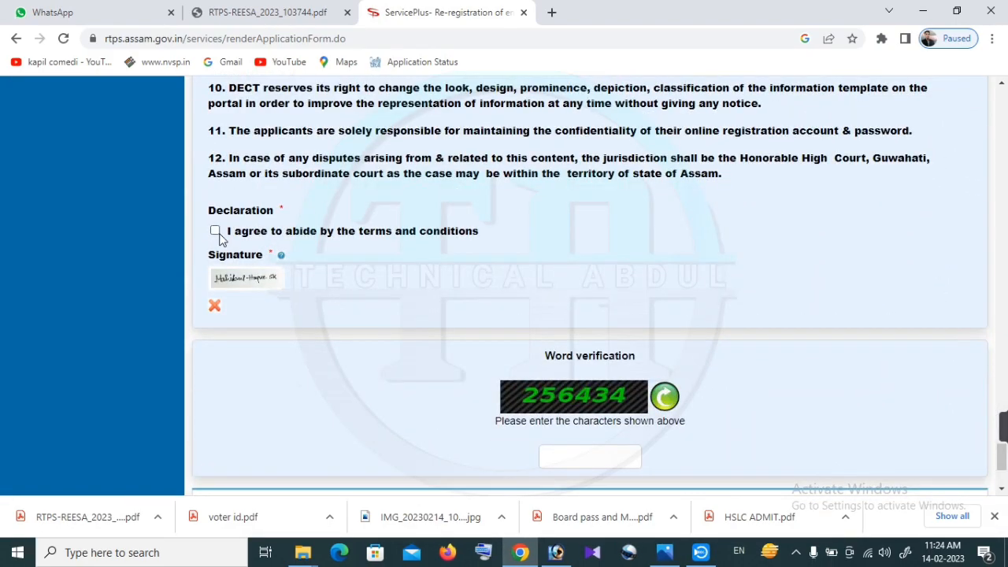
left_click(218, 233)
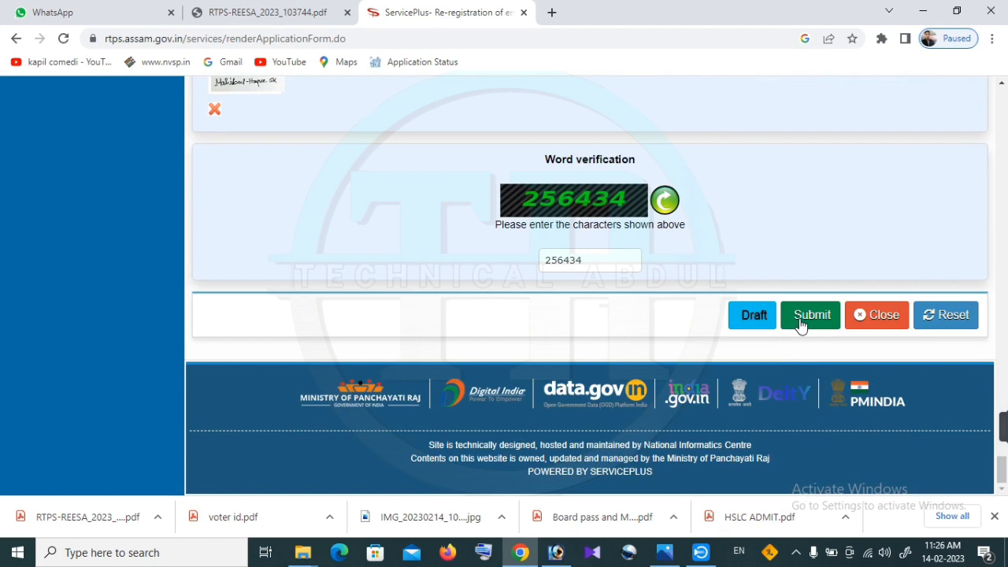
left_click(800, 320)
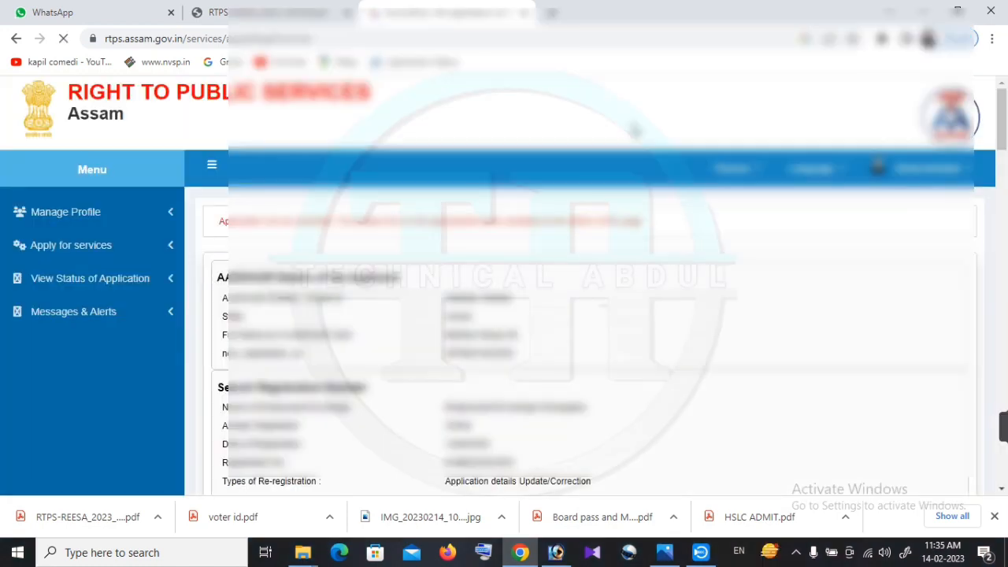
Review the application preview and proceed to Attach Annexure
scroll(634, 130, "down", 15)
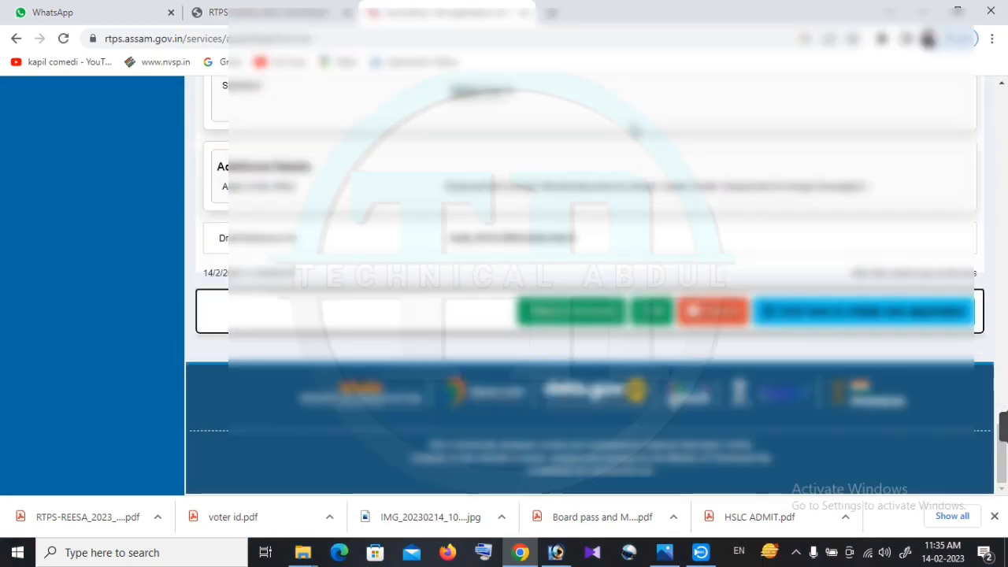
scroll(524, 250, "up", 10)
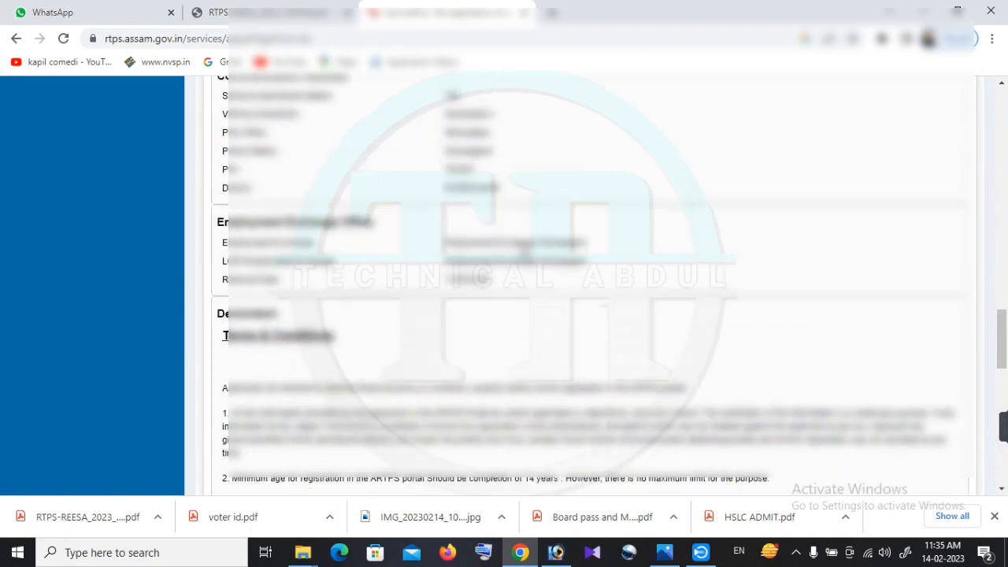
scroll(524, 250, "up", 1)
scroll(524, 250, "up", 8)
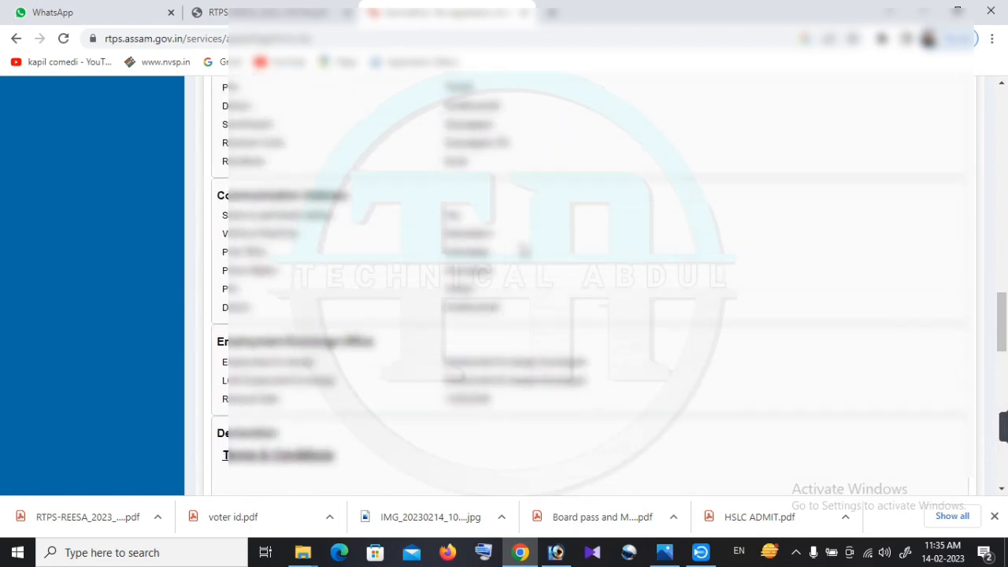
scroll(523, 251, "up", 1)
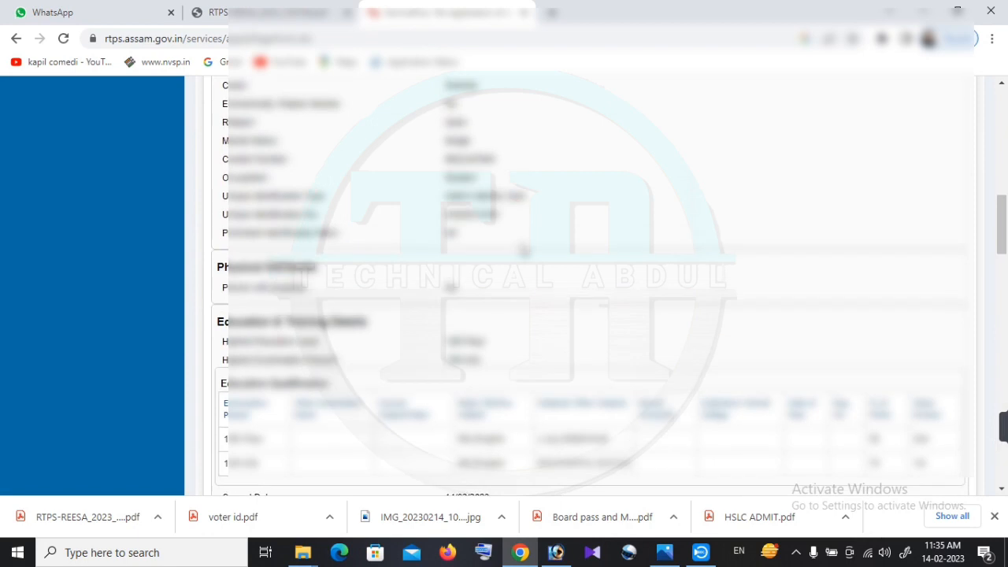
scroll(512, 288, "down", 1)
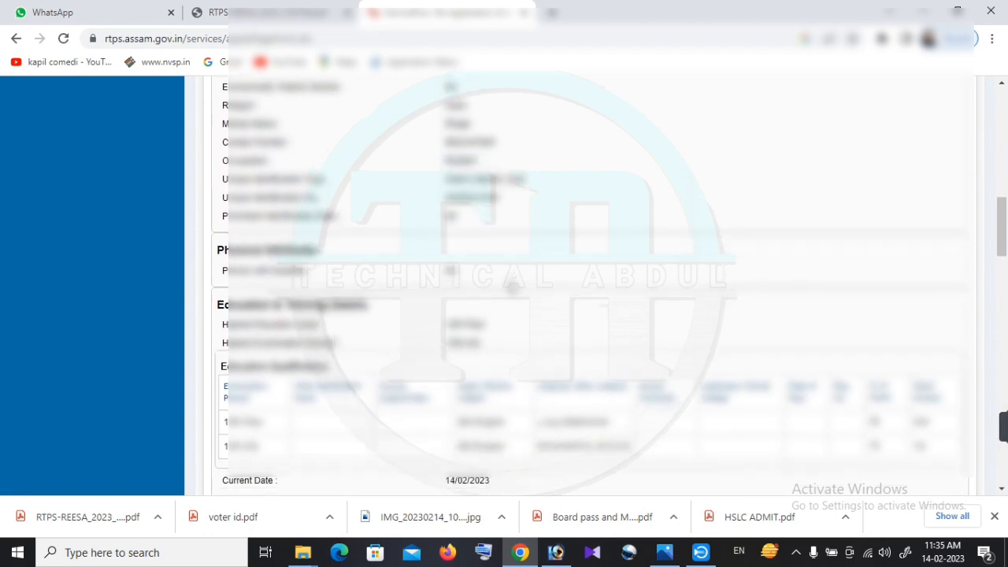
scroll(512, 287, "up", 15)
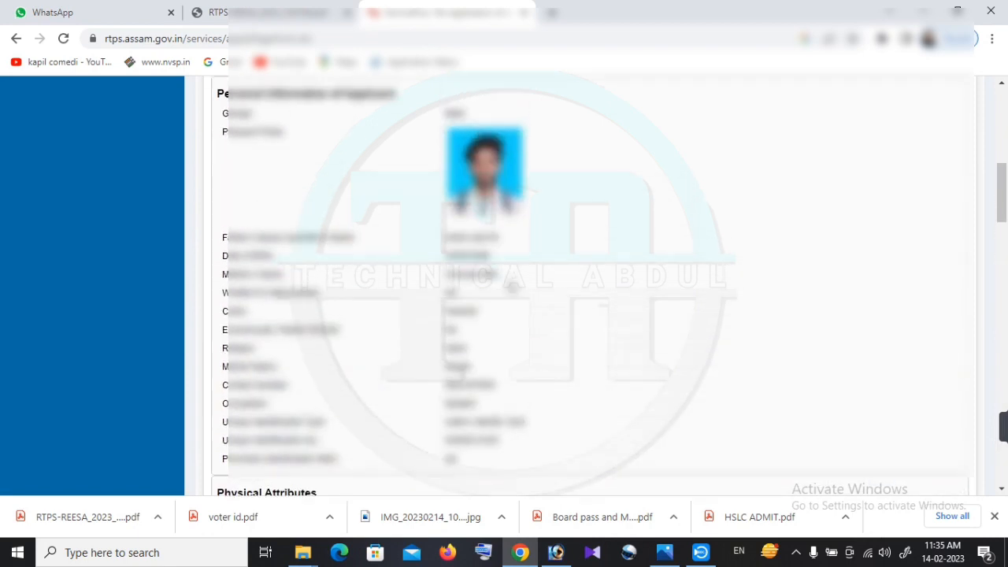
scroll(508, 291, "down", 5)
scroll(508, 291, "down", 20)
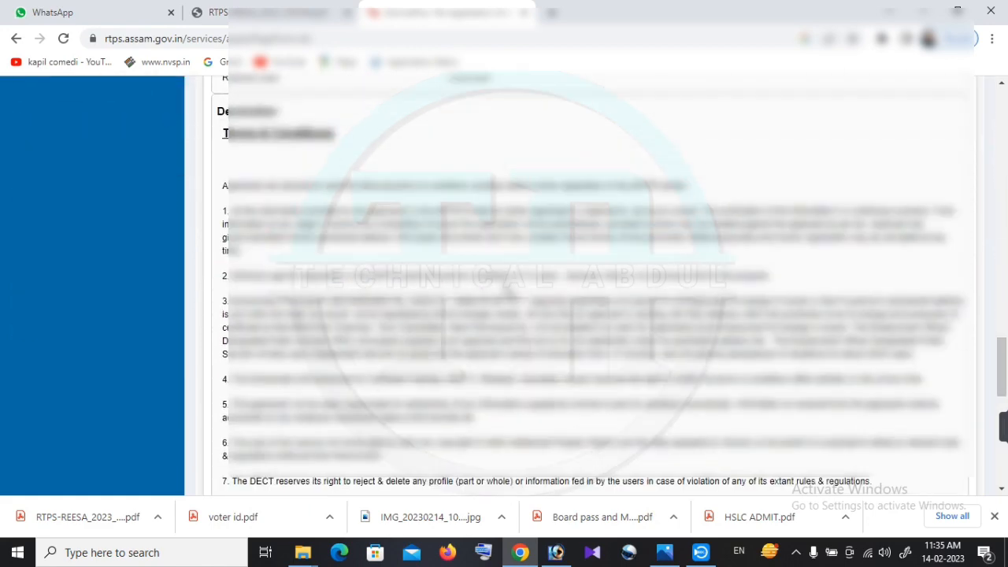
scroll(510, 345, "down", 1)
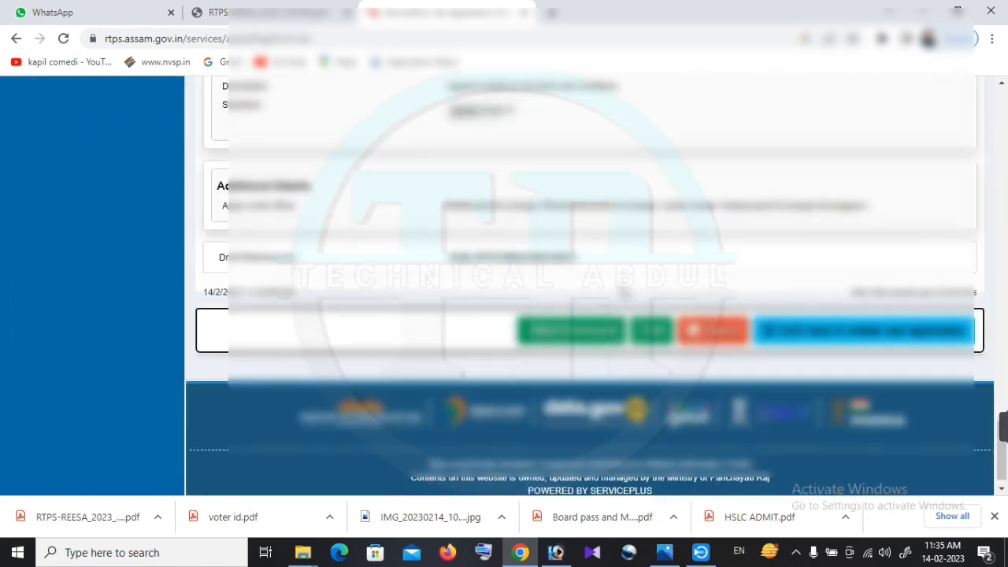
scroll(623, 292, "up", 1)
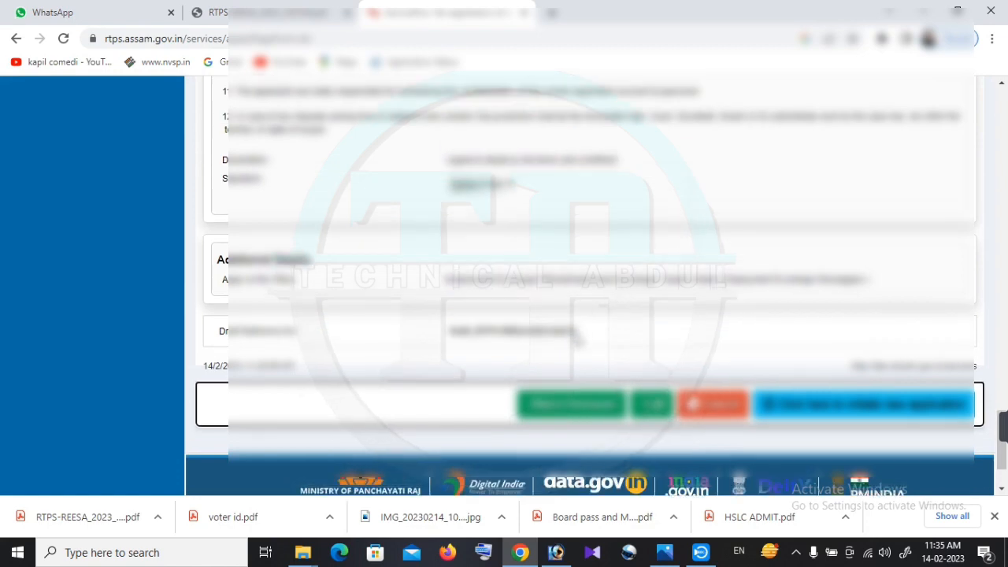
left_click(577, 405)
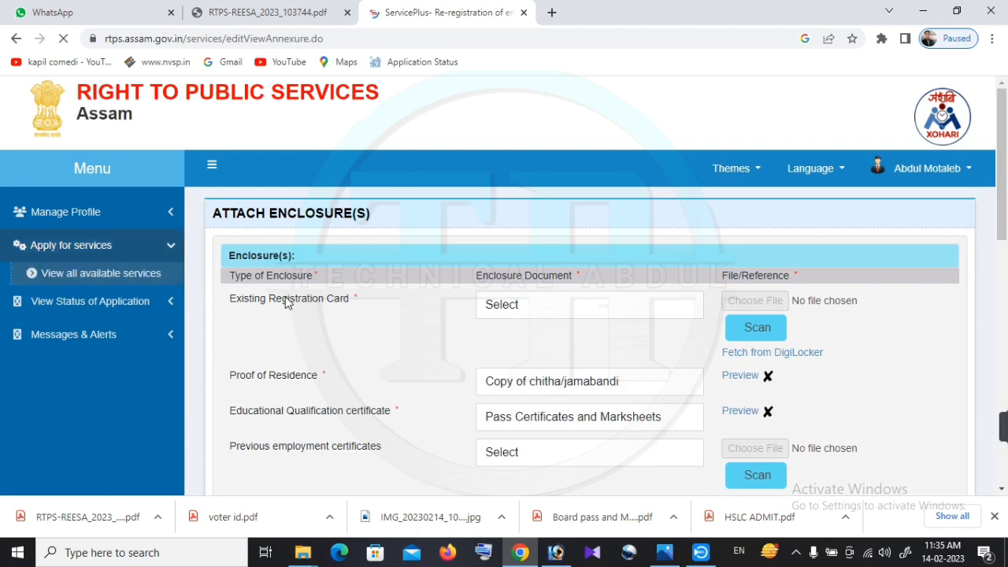
left_click(591, 340)
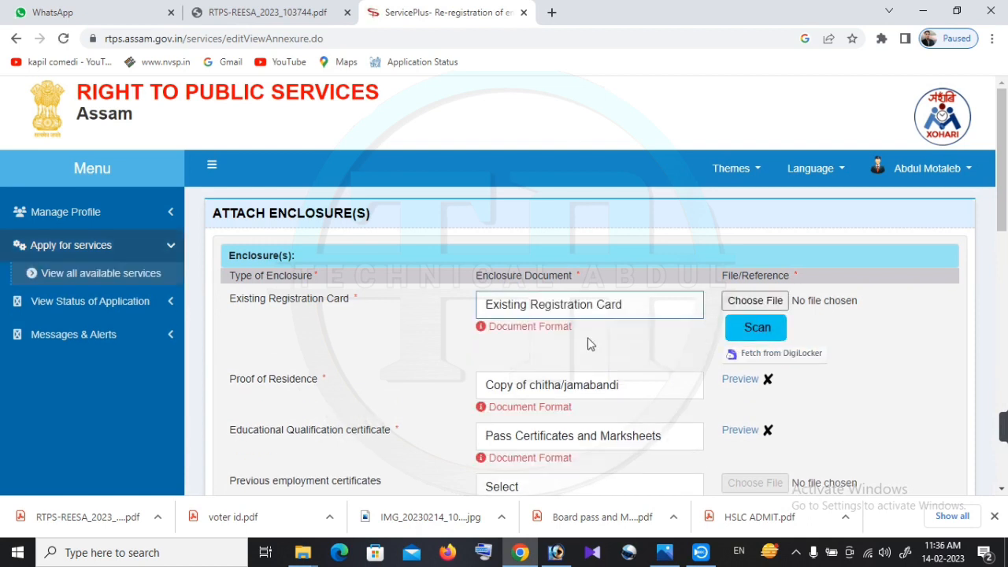
left_click(754, 304)
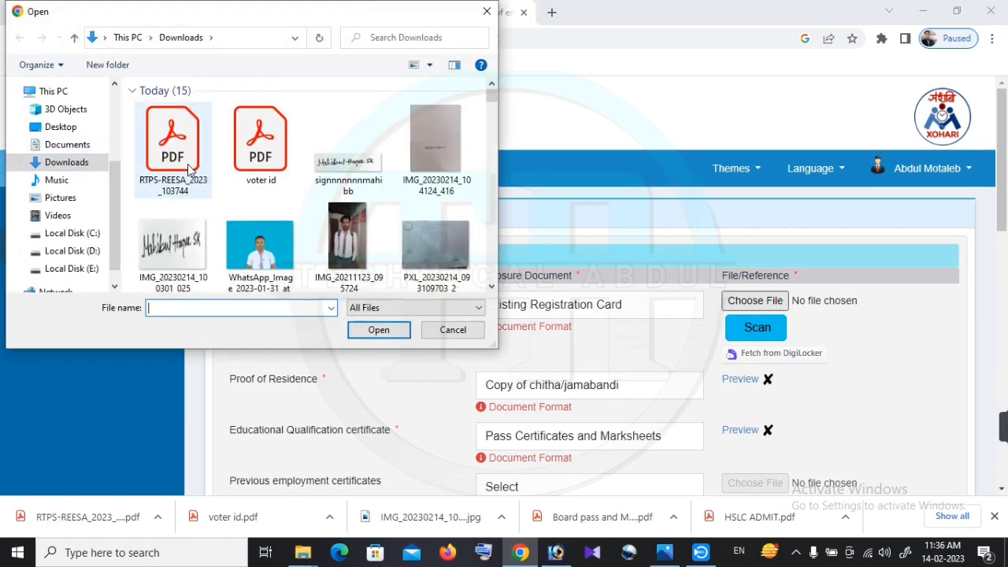
left_click(174, 162)
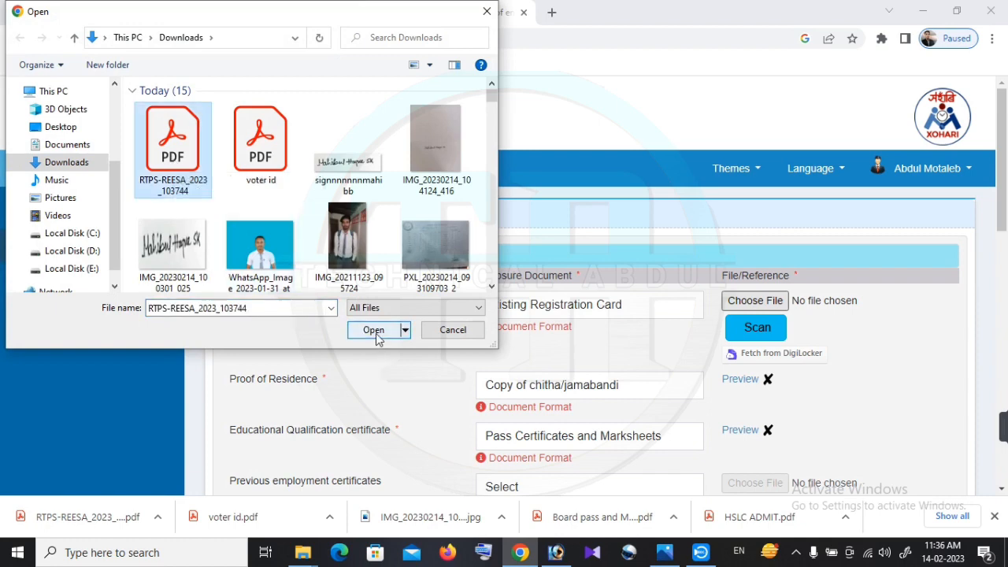
left_click(375, 333)
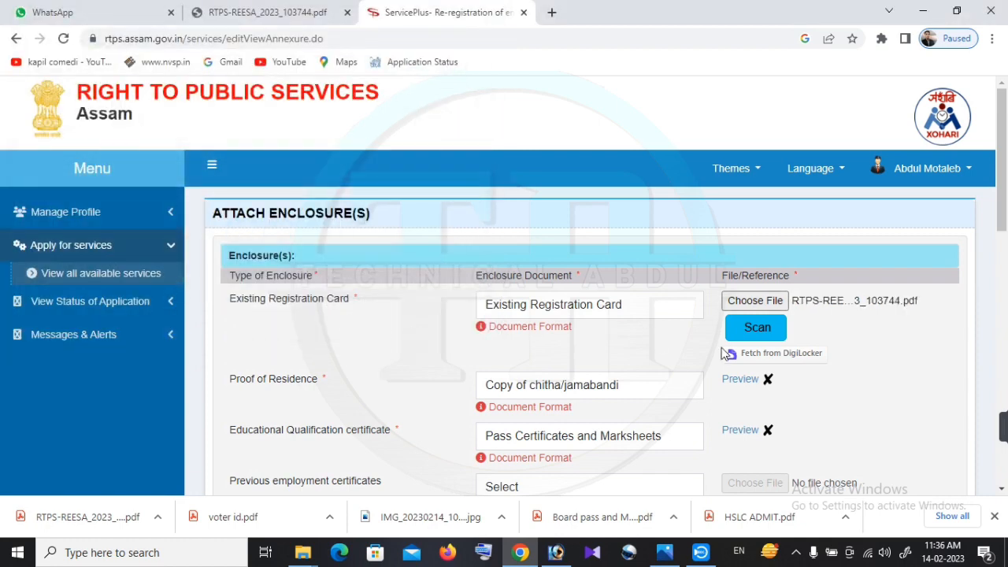
scroll(720, 355, "down", 3)
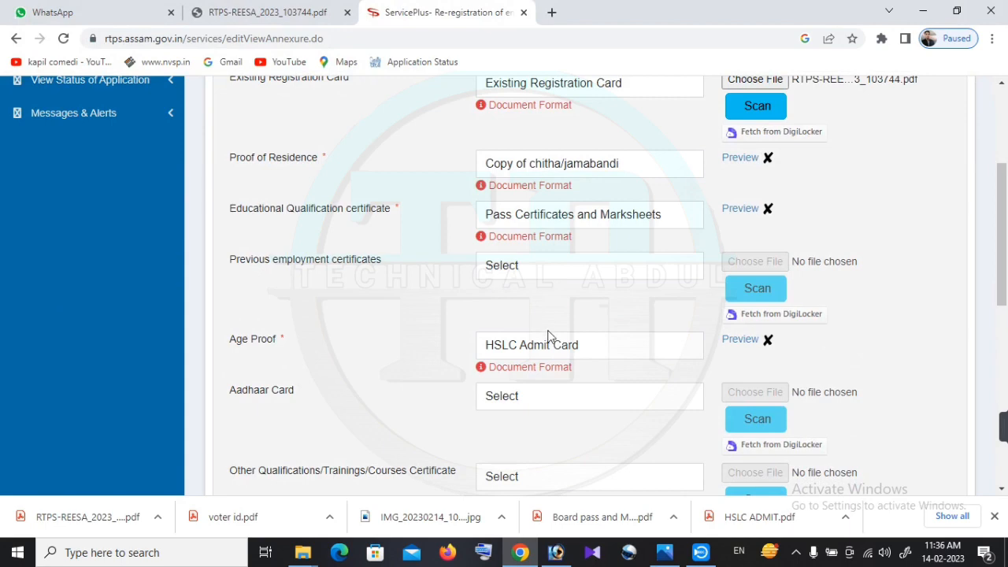
scroll(748, 394, "down", 7)
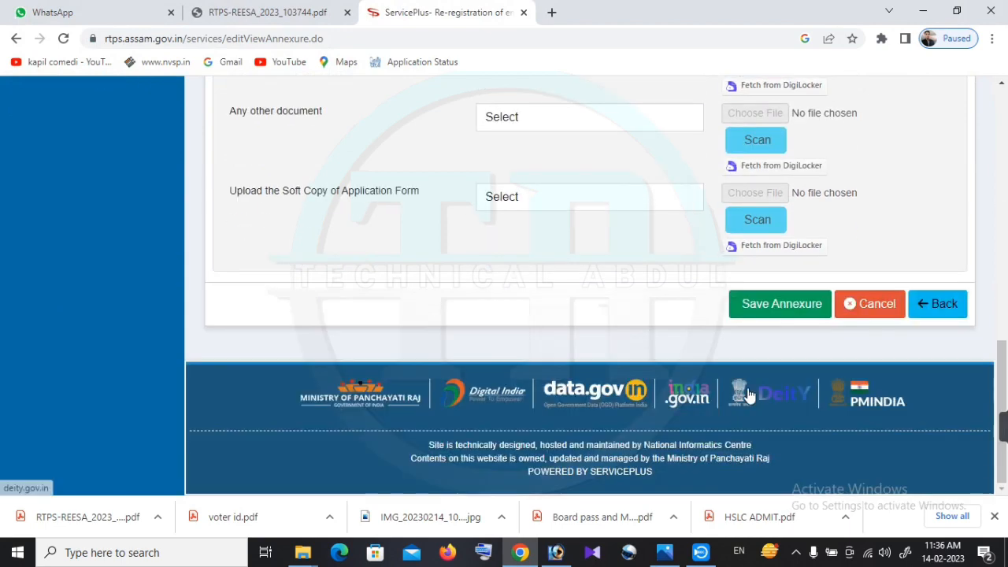
scroll(716, 357, "up", 1)
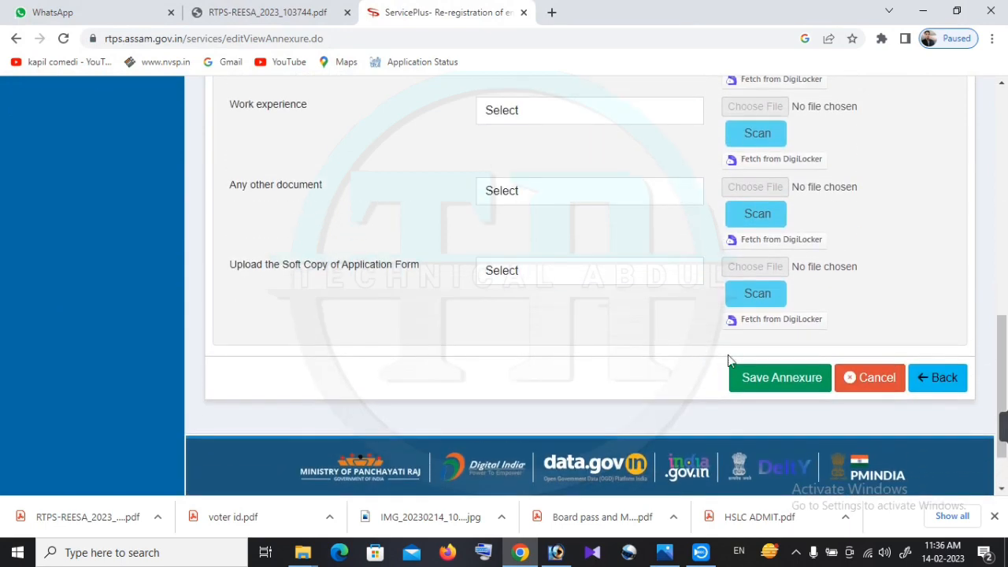
left_click(781, 392)
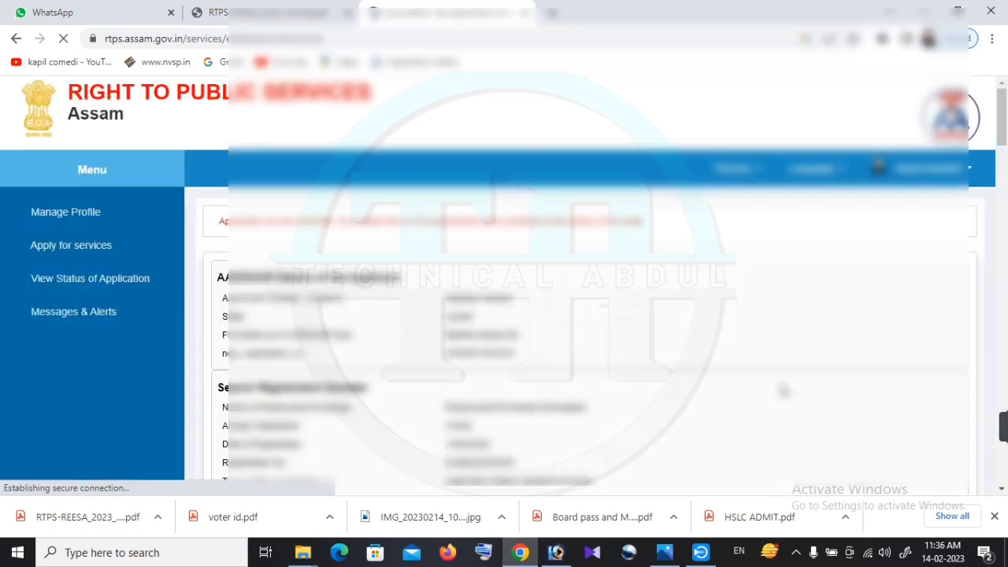
Move from the preview to payment and pay the Rs. 10 fee via EGRAS Assam
scroll(782, 390, "down", 15)
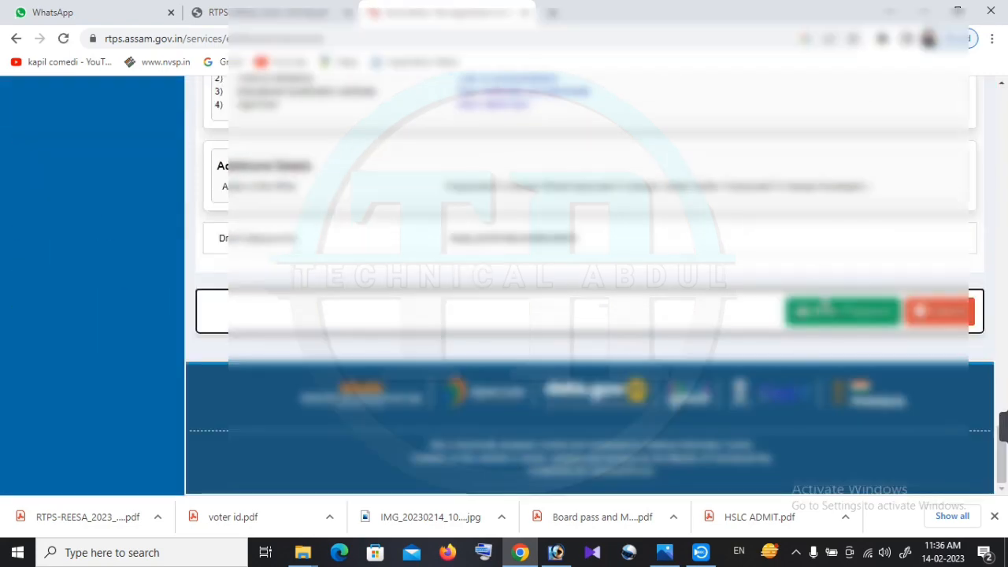
left_click(832, 310)
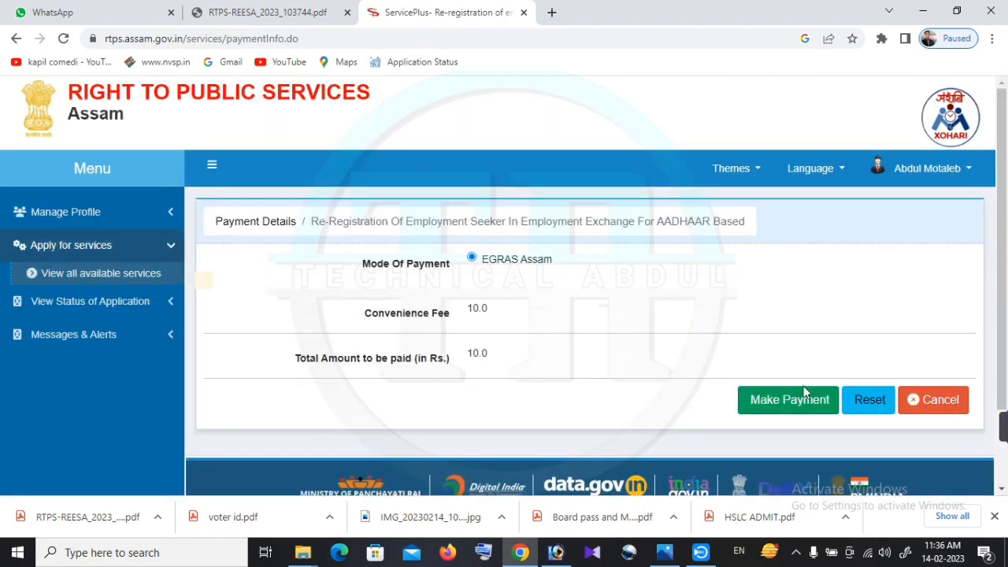
left_click(792, 399)
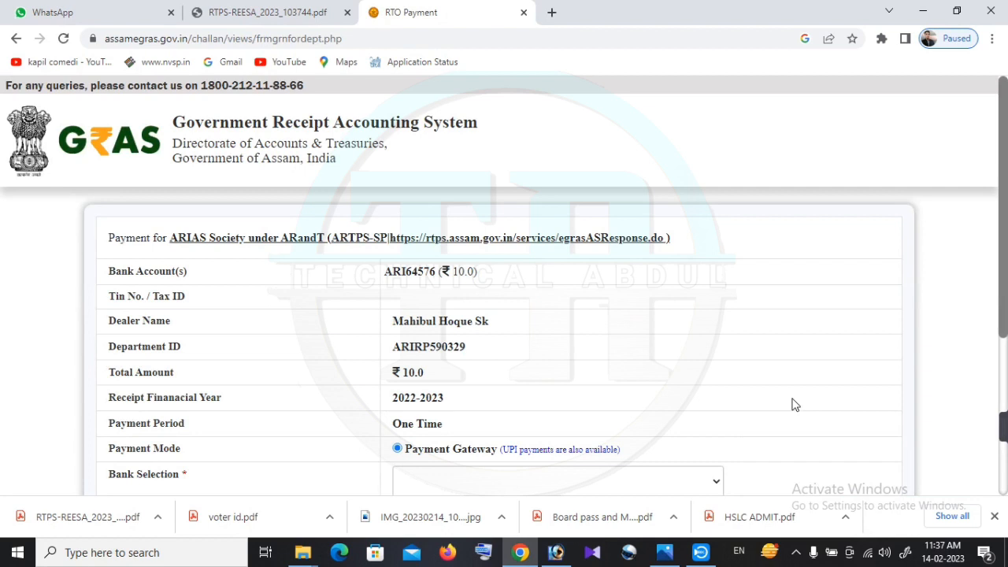
Pay via AXIS EASYPAY (No Charges), accept the challan terms, and confirm the GRN notice
scroll(493, 461, "down", 3)
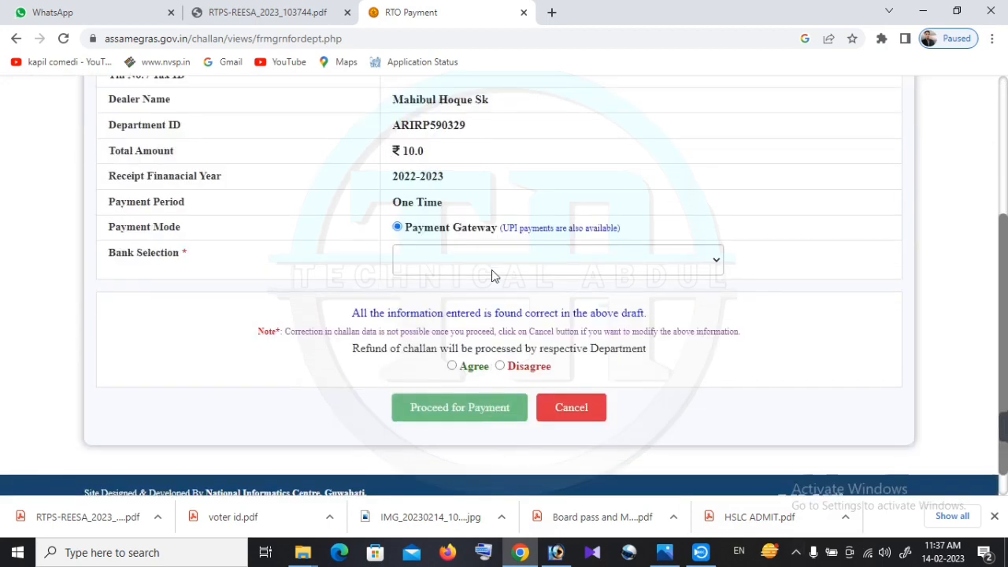
left_click(492, 275)
left_click(484, 295)
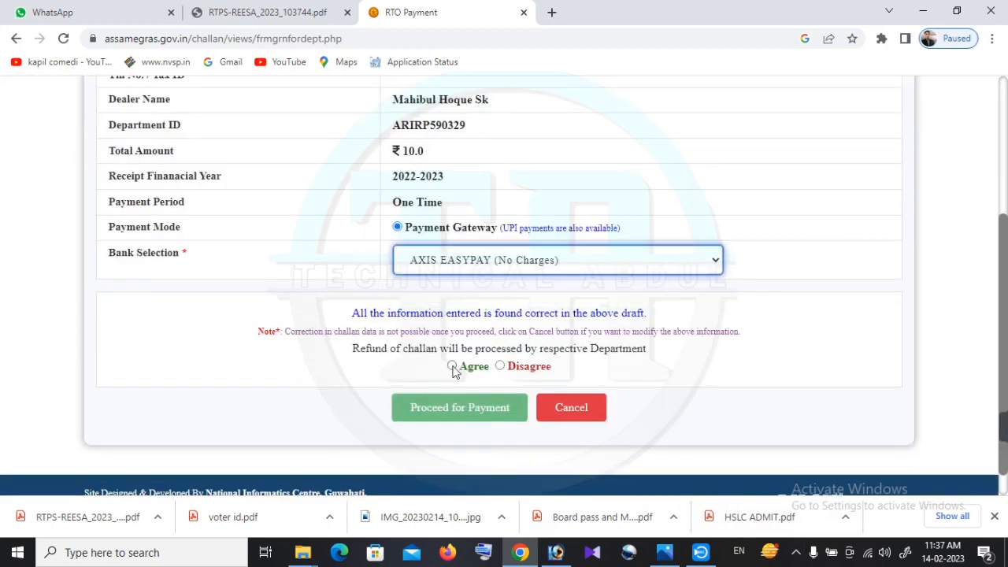
left_click(452, 367)
left_click(463, 407)
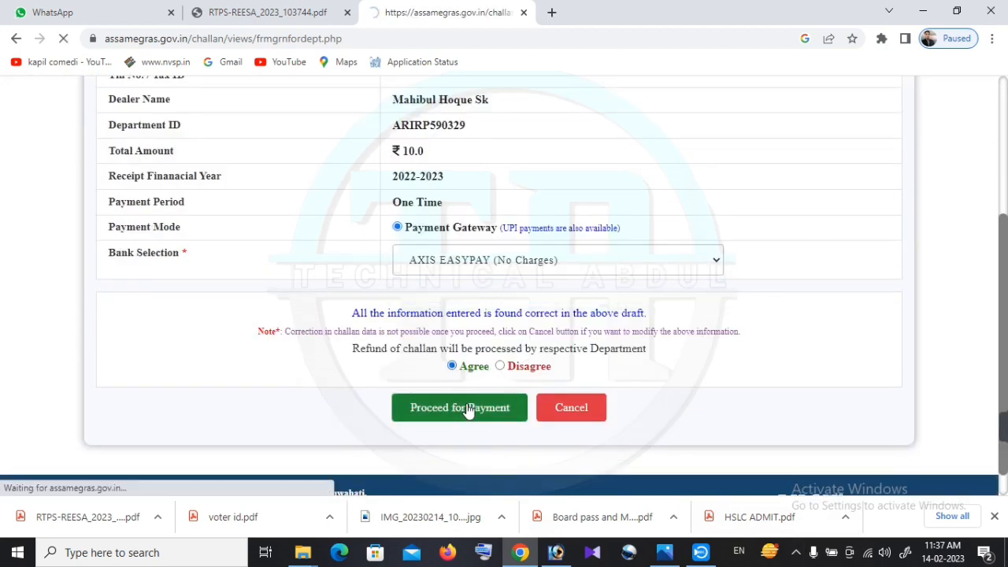
left_click(621, 155)
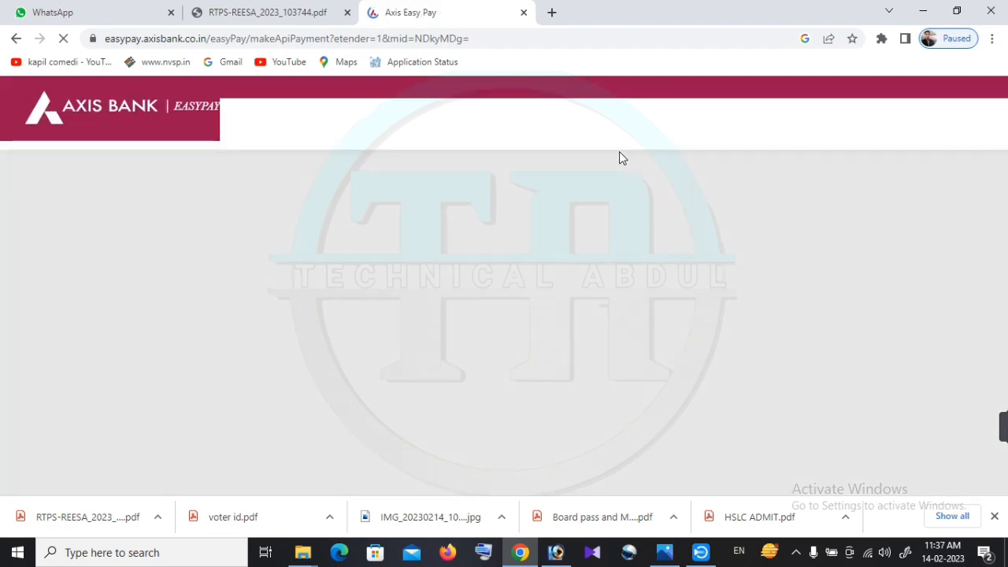
Fill in the verification code, accept EasyPay terms, and send the ₹10 UPI request to the phone
scroll(619, 157, "down", 5)
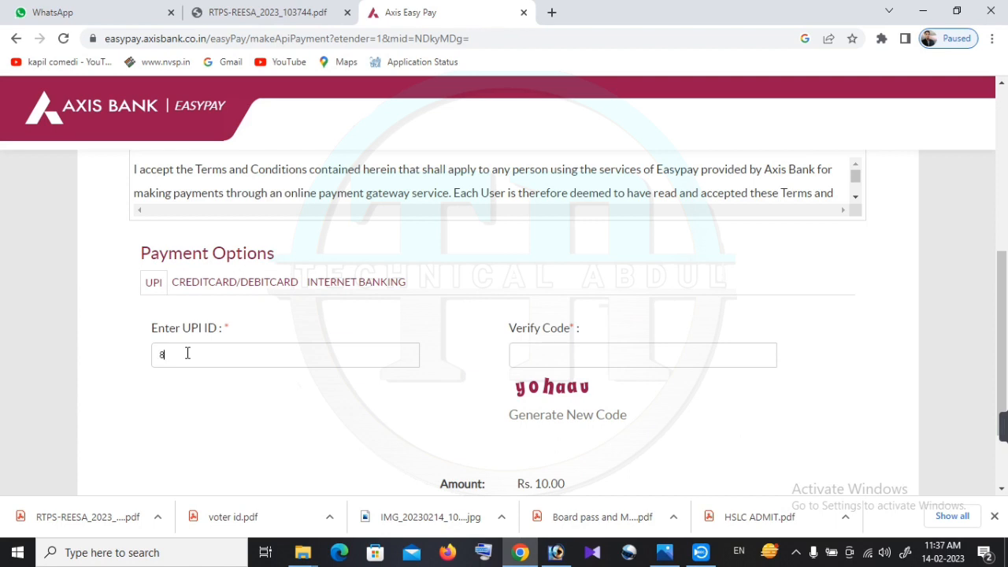
type("128")
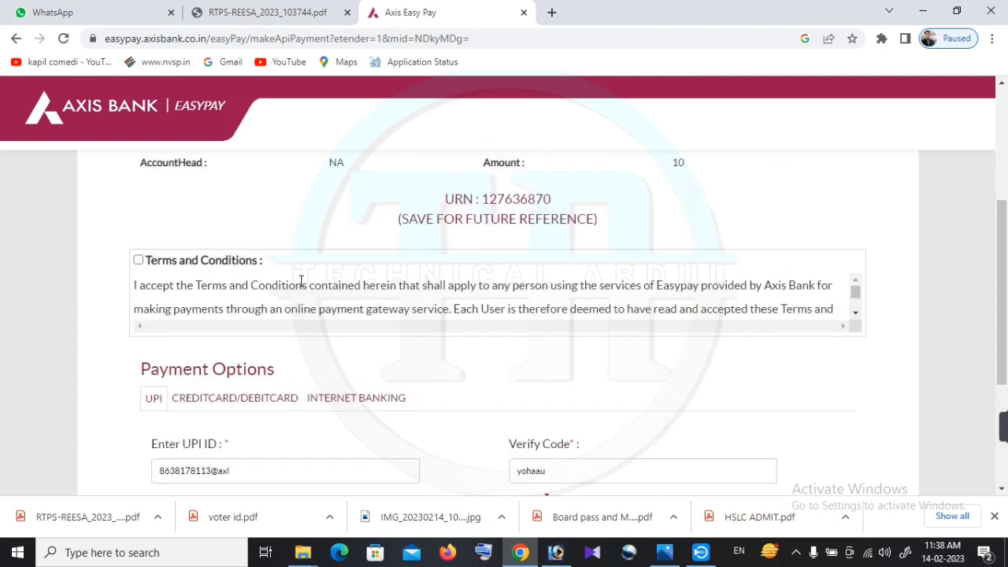
left_click(139, 260)
scroll(459, 307, "down", 5)
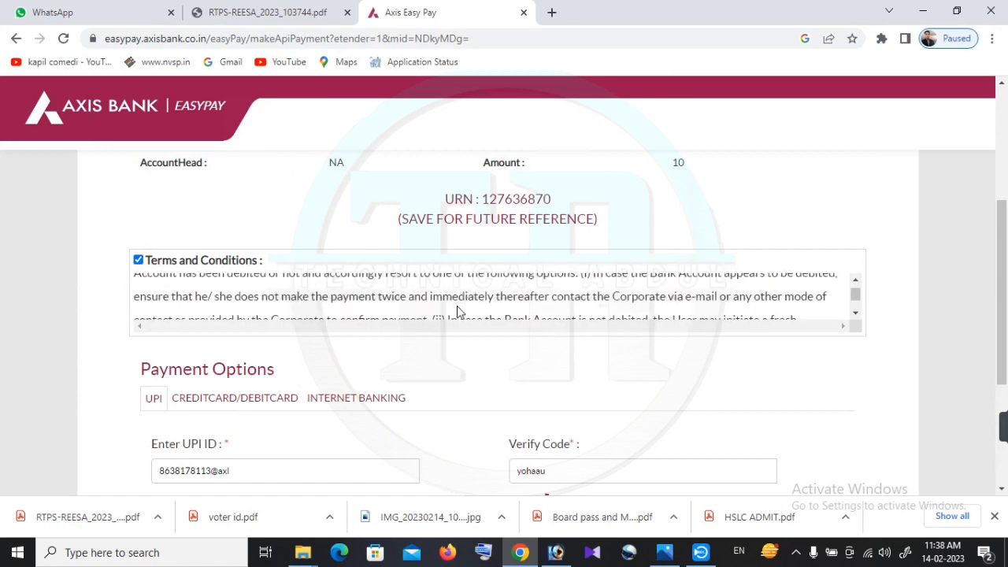
left_click(465, 420)
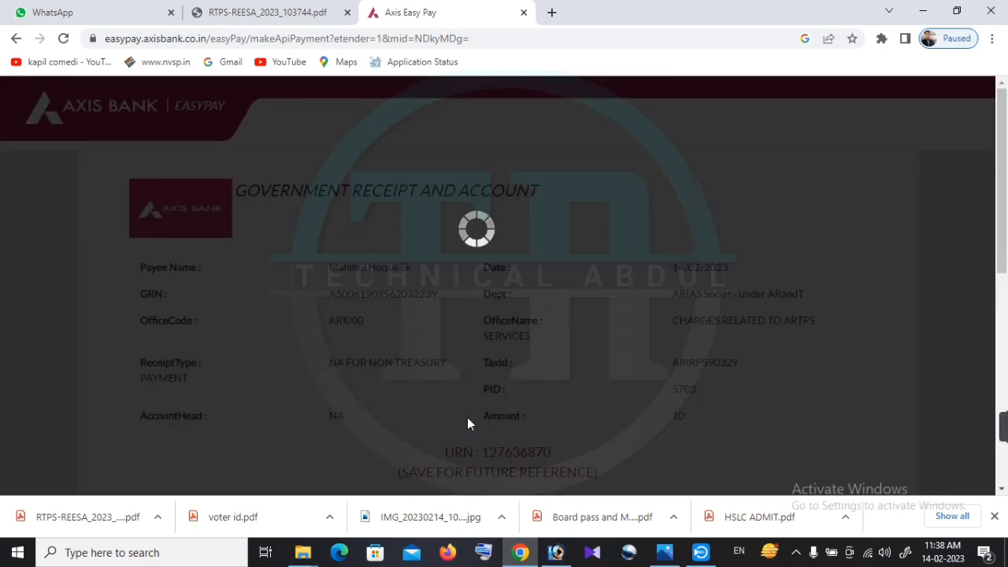